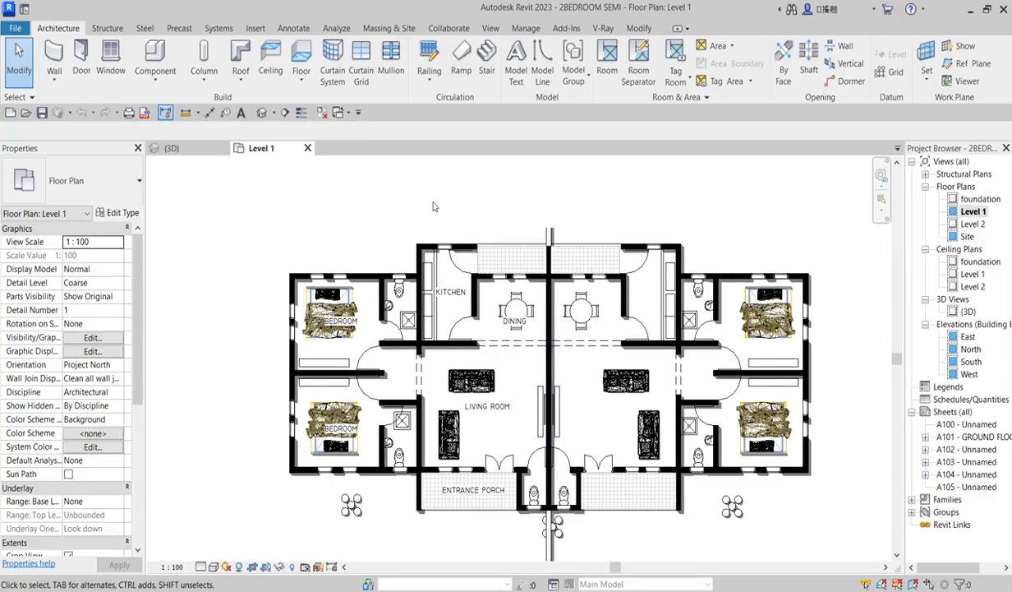
Zoom in and out on the plugin catalogue screenshot Capture.PNG, then advance to Capture2.PNG
{"action": "scroll", "coordinate": [355, 231], "scroll_direction": "up", "scroll_amount": 1}
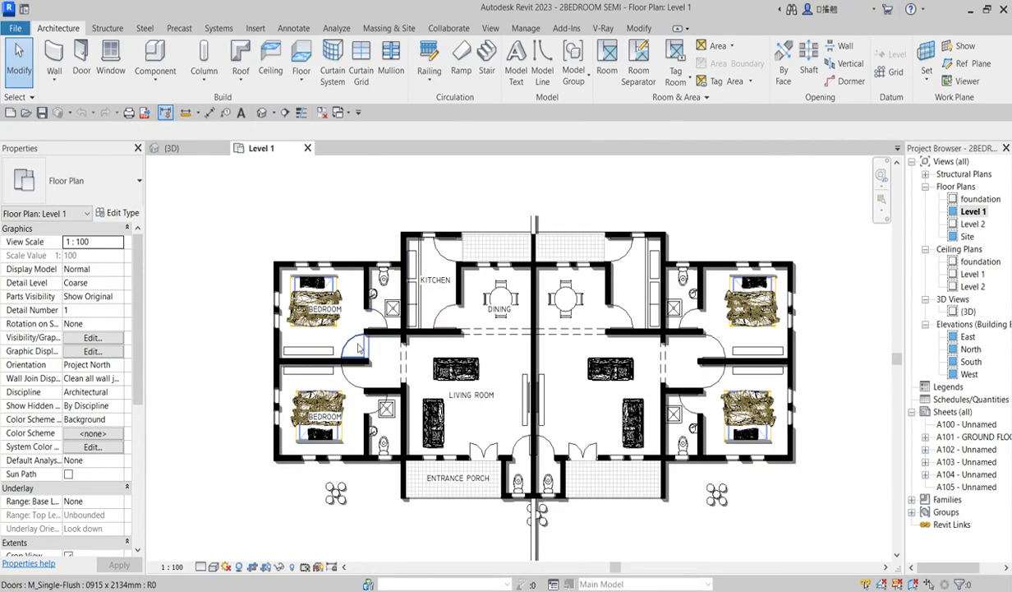
{"action": "scroll", "coordinate": [312, 328], "scroll_direction": "up", "scroll_amount": 1}
{"action": "scroll", "coordinate": [309, 328], "scroll_direction": "down", "scroll_amount": 1}
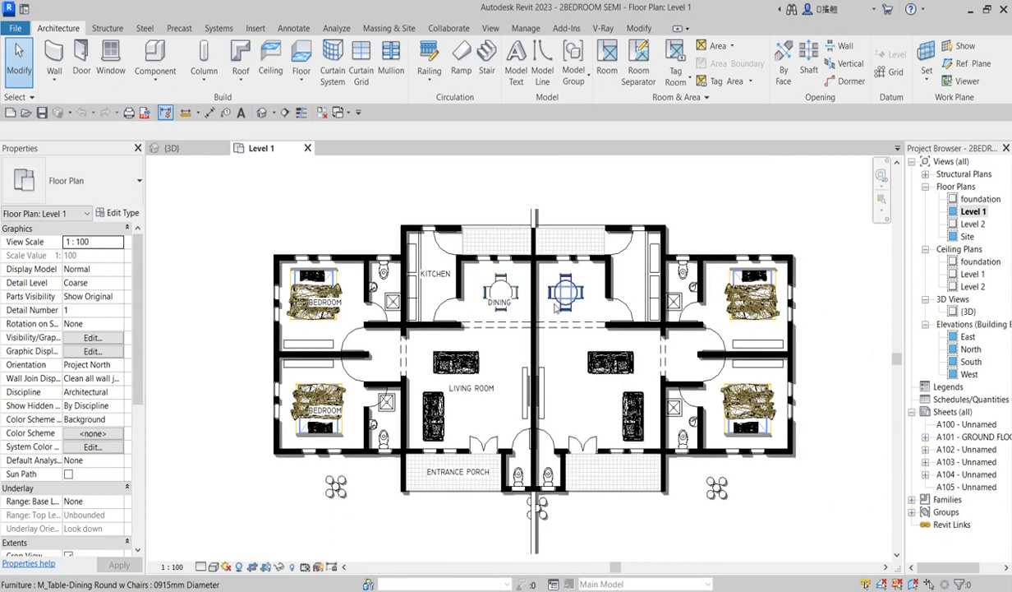
{"action": "scroll", "coordinate": [609, 307], "scroll_direction": "up", "scroll_amount": 1}
{"action": "scroll", "coordinate": [609, 306], "scroll_direction": "up", "scroll_amount": 1}
{"action": "scroll", "coordinate": [641, 296], "scroll_direction": "down", "scroll_amount": 2}
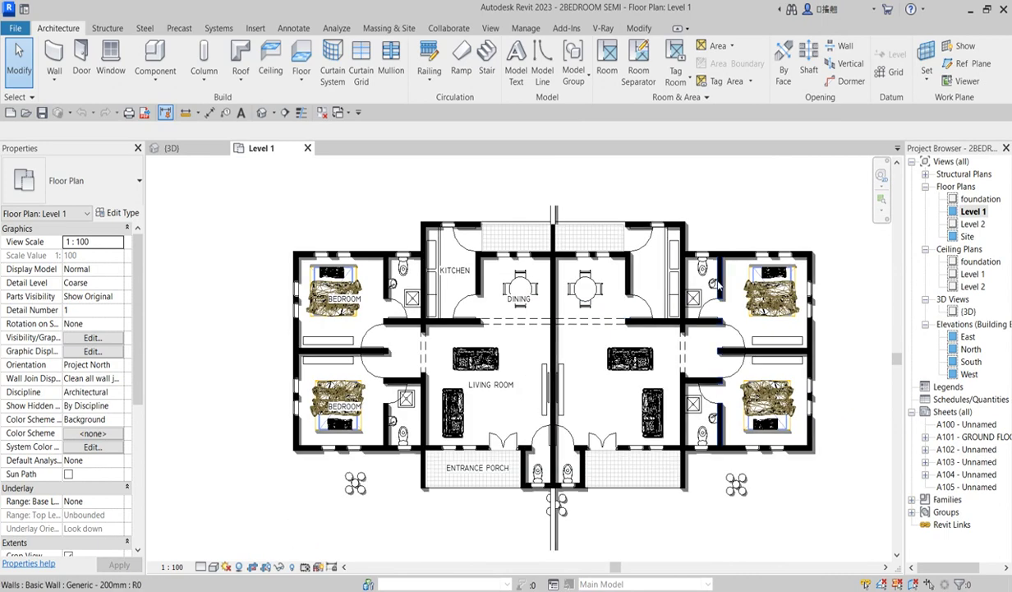
{"action": "scroll", "coordinate": [700, 270], "scroll_direction": "up", "scroll_amount": 1}
{"action": "scroll", "coordinate": [485, 322], "scroll_direction": "down", "scroll_amount": 2}
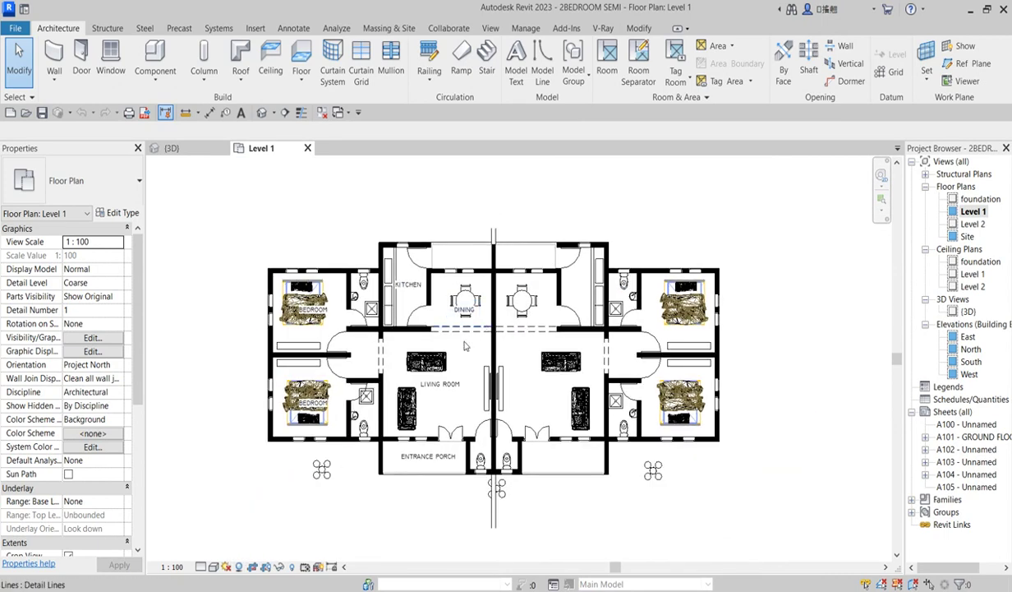
{"action": "scroll", "coordinate": [411, 411], "scroll_direction": "up", "scroll_amount": 3}
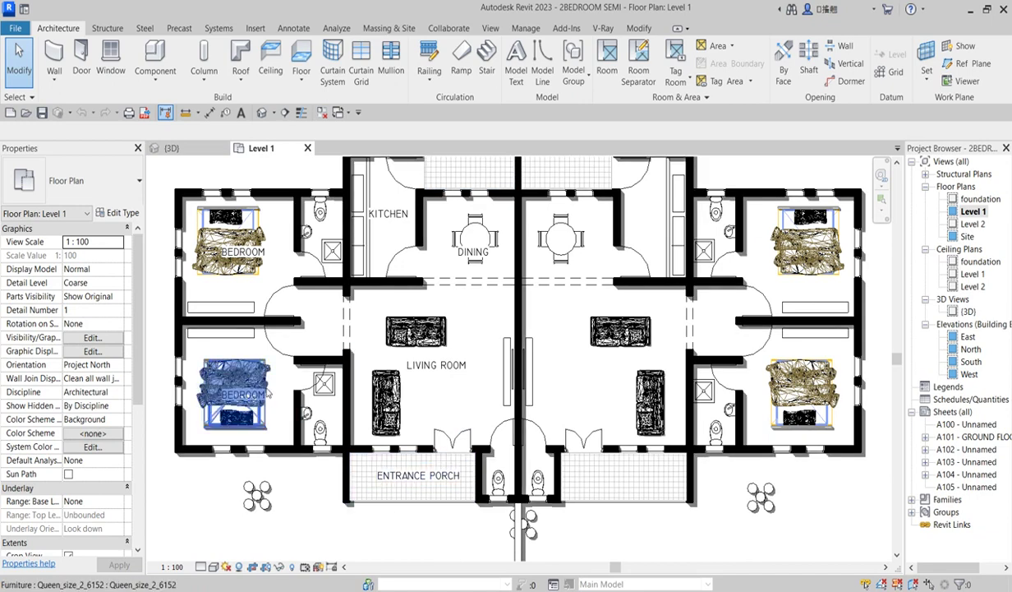
{"action": "scroll", "coordinate": [263, 320], "scroll_direction": "down", "scroll_amount": 1}
{"action": "scroll", "coordinate": [296, 279], "scroll_direction": "up", "scroll_amount": 2}
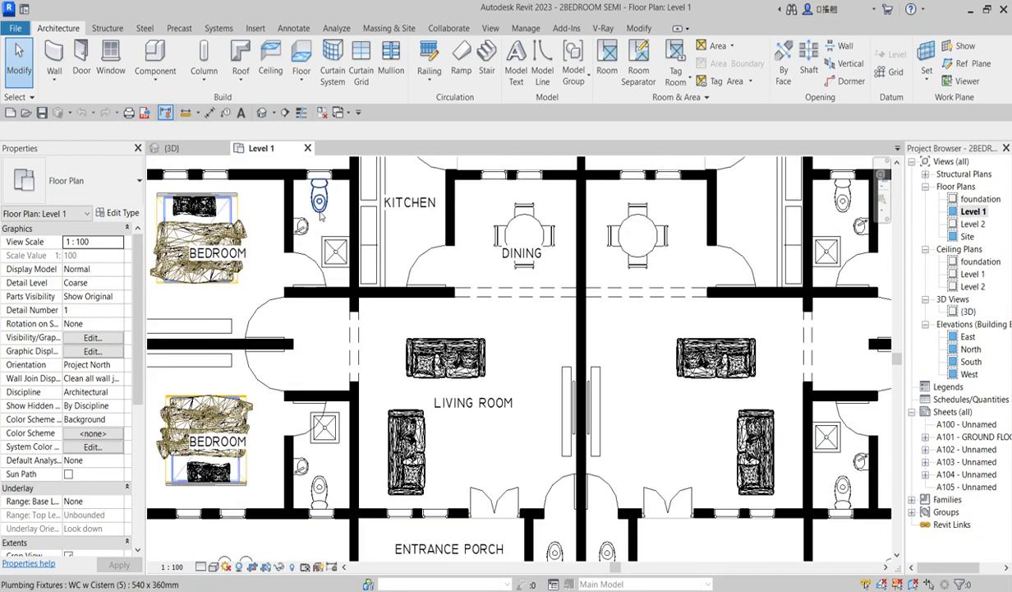
{"action": "scroll", "coordinate": [317, 262], "scroll_direction": "down", "scroll_amount": 1}
{"action": "scroll", "coordinate": [315, 267], "scroll_direction": "down", "scroll_amount": 1}
{"action": "scroll", "coordinate": [370, 329], "scroll_direction": "up", "scroll_amount": 1}
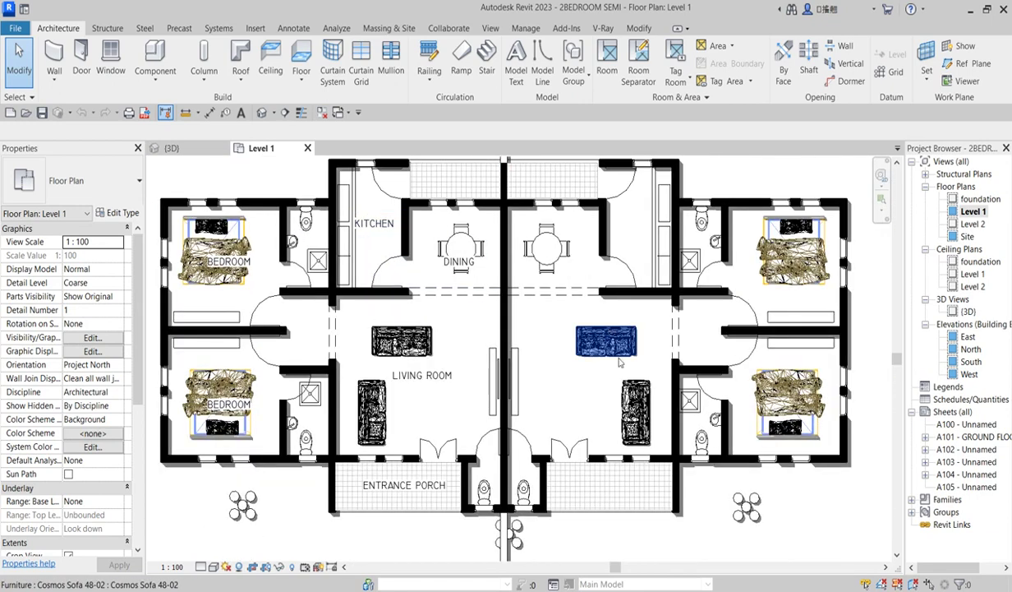
{"action": "scroll", "coordinate": [576, 354], "scroll_direction": "down", "scroll_amount": 2}
{"action": "scroll", "coordinate": [737, 467], "scroll_direction": "up", "scroll_amount": 2}
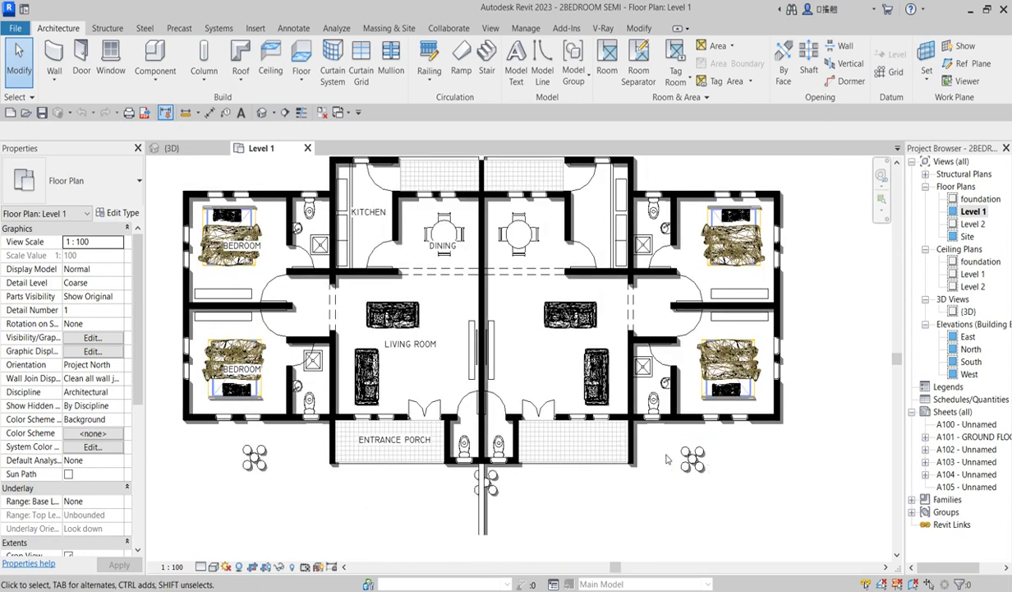
{"action": "scroll", "coordinate": [706, 362], "scroll_direction": "up", "scroll_amount": 1}
{"action": "scroll", "coordinate": [707, 362], "scroll_direction": "down", "scroll_amount": 1}
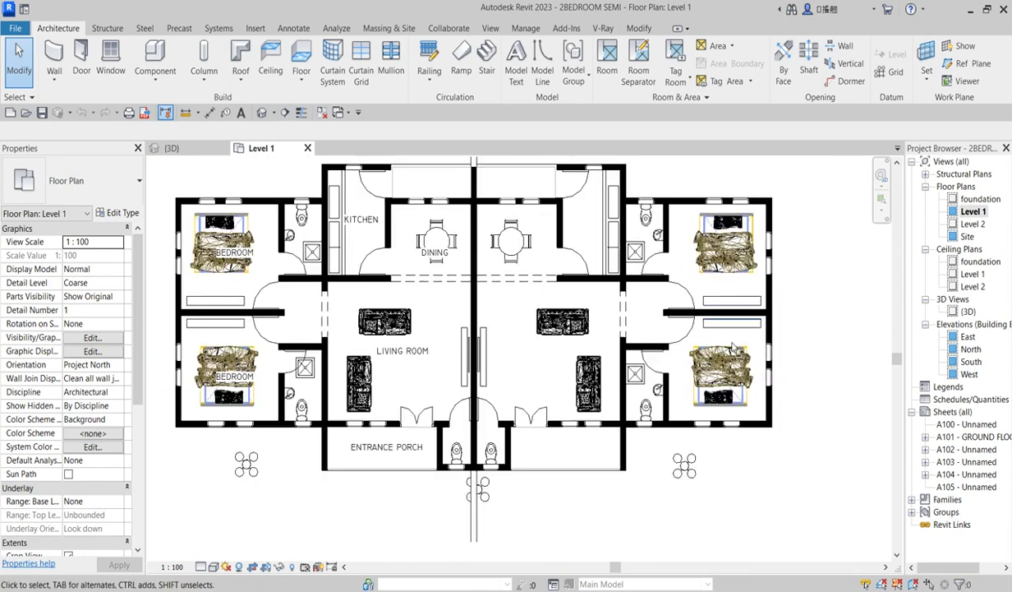
{"action": "scroll", "coordinate": [715, 353], "scroll_direction": "down", "scroll_amount": 2}
{"action": "scroll", "coordinate": [551, 424], "scroll_direction": "up", "scroll_amount": 1}
{"action": "scroll", "coordinate": [576, 345], "scroll_direction": "up", "scroll_amount": 1}
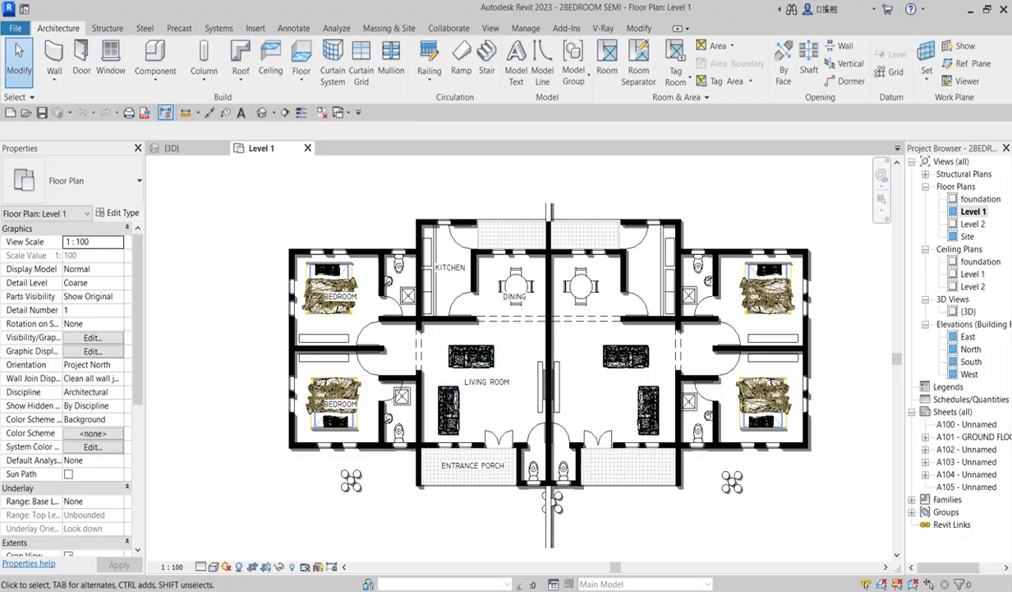
{"action": "scroll", "coordinate": [498, 101], "scroll_direction": "up", "scroll_amount": 1}
{"action": "scroll", "coordinate": [476, 164], "scroll_direction": "up", "scroll_amount": 1}
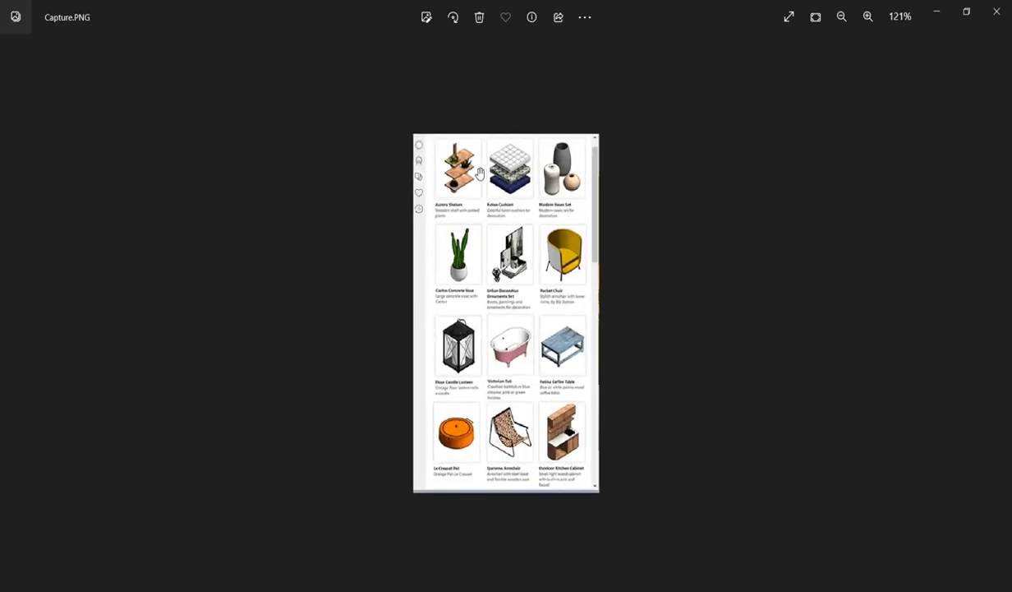
{"action": "scroll", "coordinate": [461, 178], "scroll_direction": "up", "scroll_amount": 2}
{"action": "scroll", "coordinate": [485, 419], "scroll_direction": "down", "scroll_amount": 1}
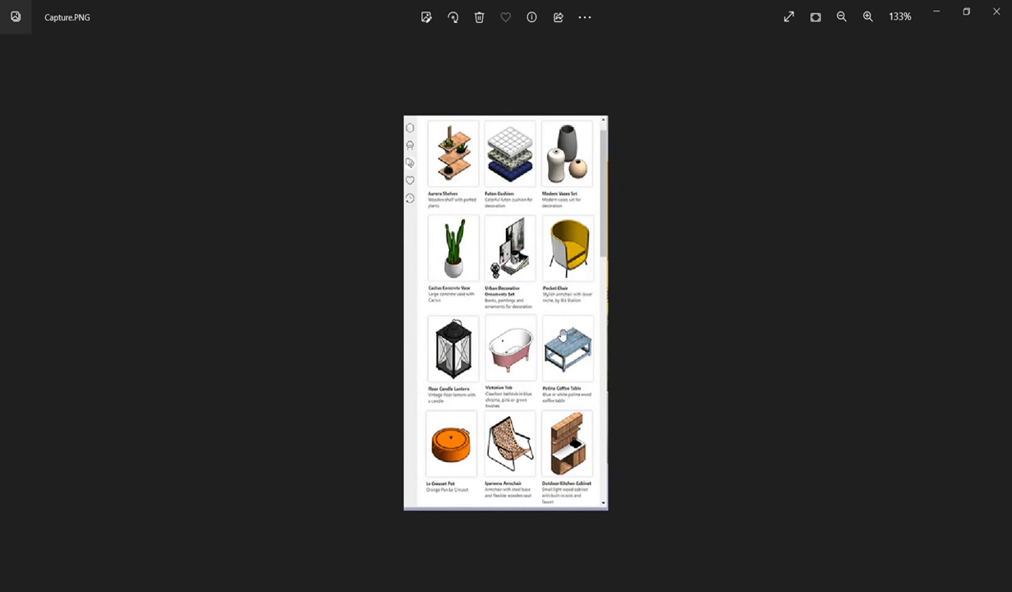
{"action": "scroll", "coordinate": [574, 276], "scroll_direction": "up", "scroll_amount": 1}
{"action": "scroll", "coordinate": [592, 296], "scroll_direction": "down", "scroll_amount": 2}
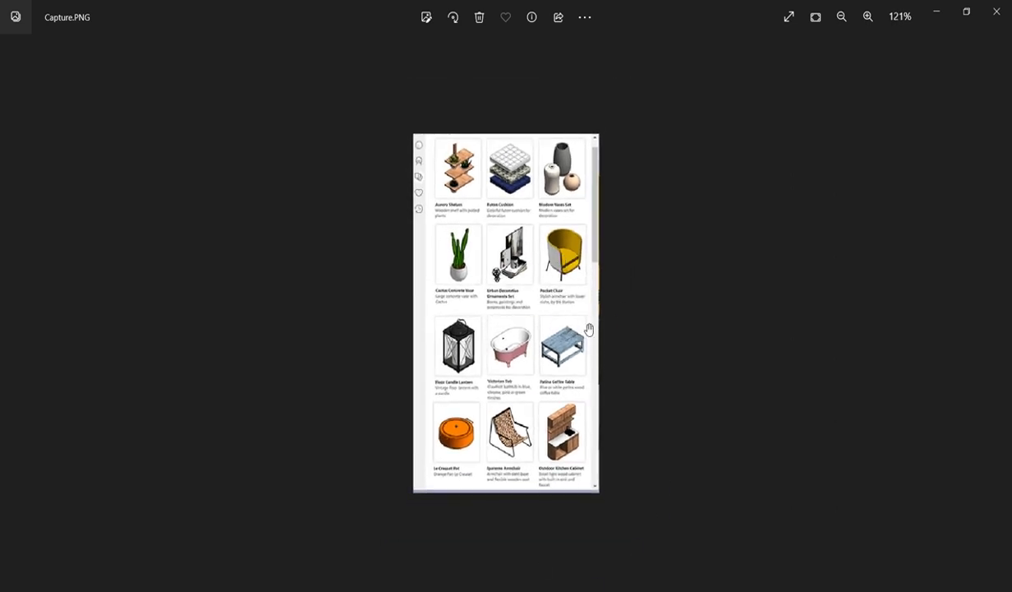
{"action": "scroll", "coordinate": [490, 424], "scroll_direction": "down", "scroll_amount": 2}
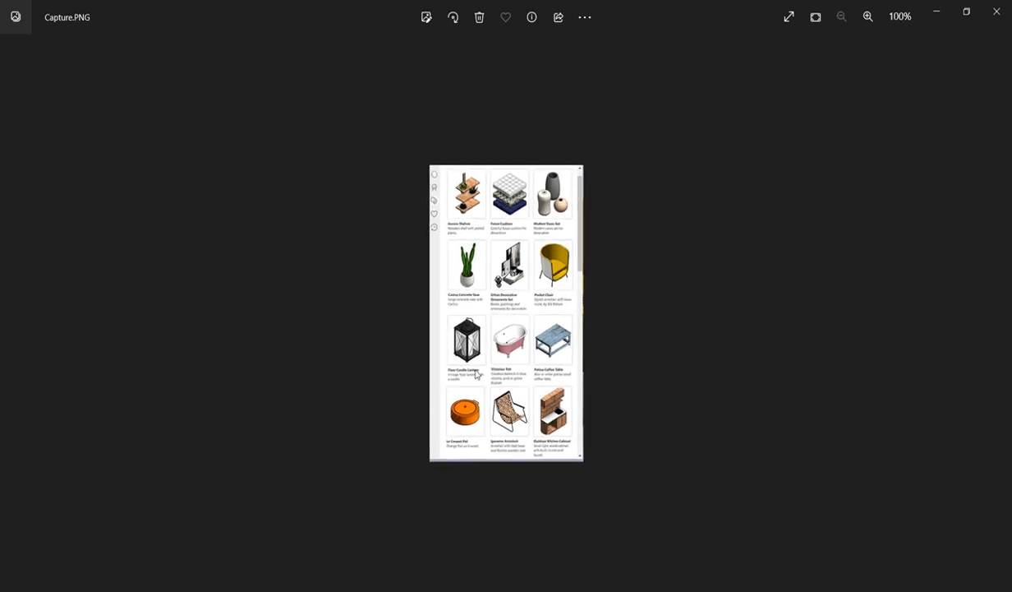
{"action": "key", "text": "Right"}
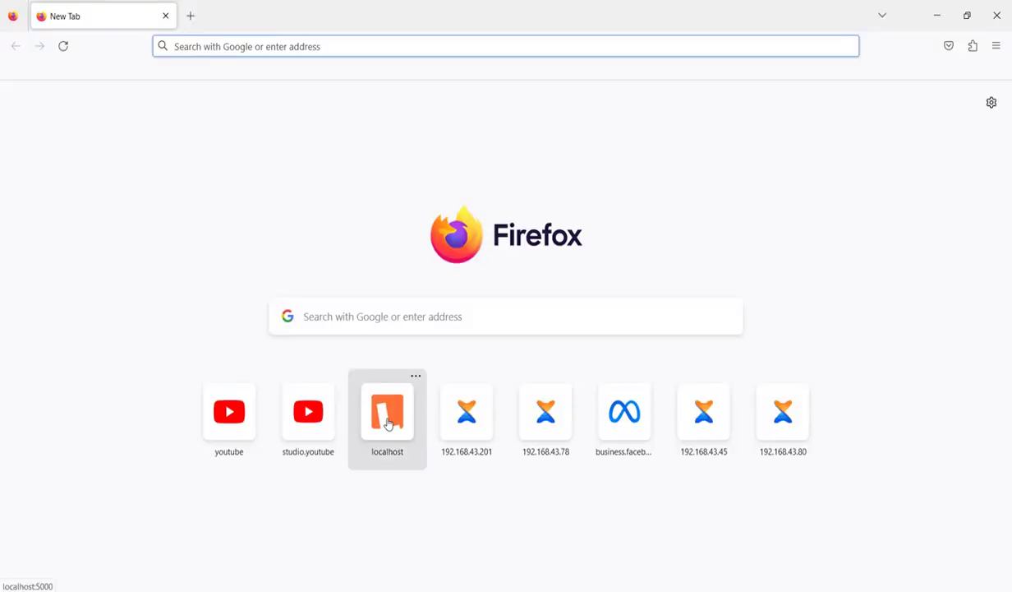
Google 'block rvt' and open the Block Revit result's website
{"action": "left_click", "coordinate": [369, 323]}
{"action": "type", "text": "b"}
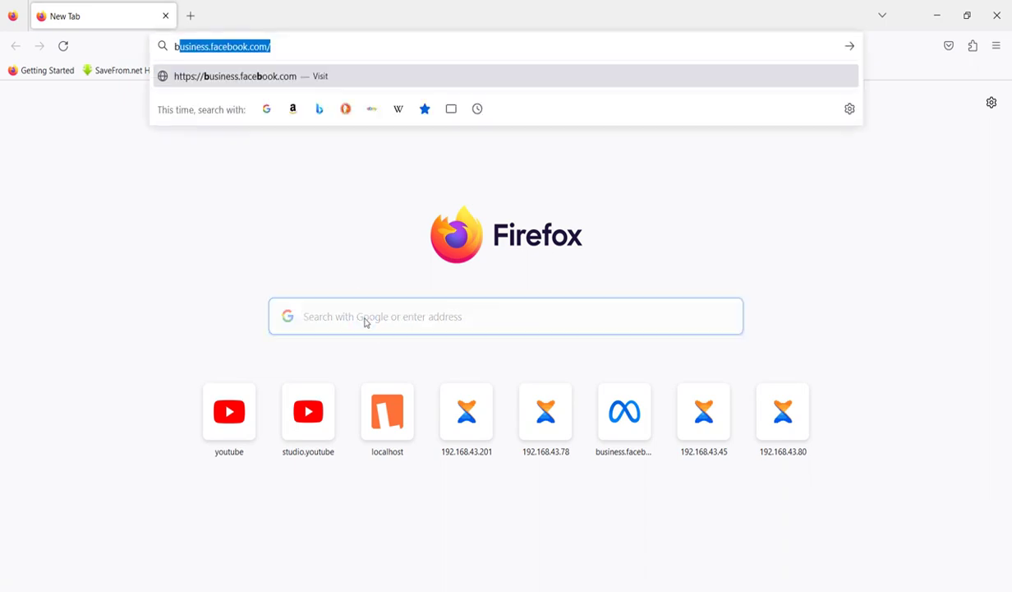
{"action": "type", "text": "lock"}
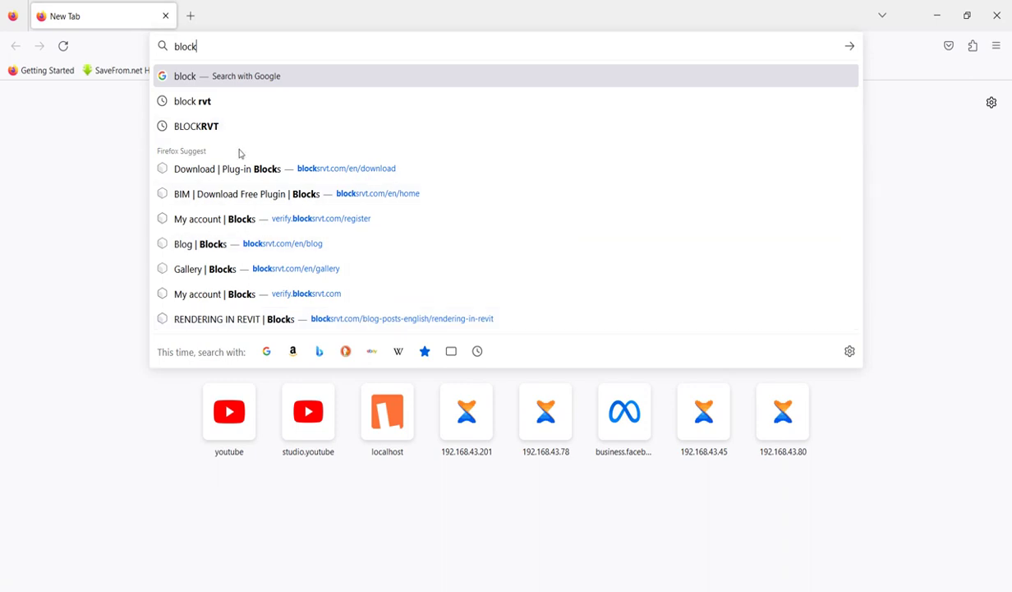
{"action": "left_click", "coordinate": [203, 102]}
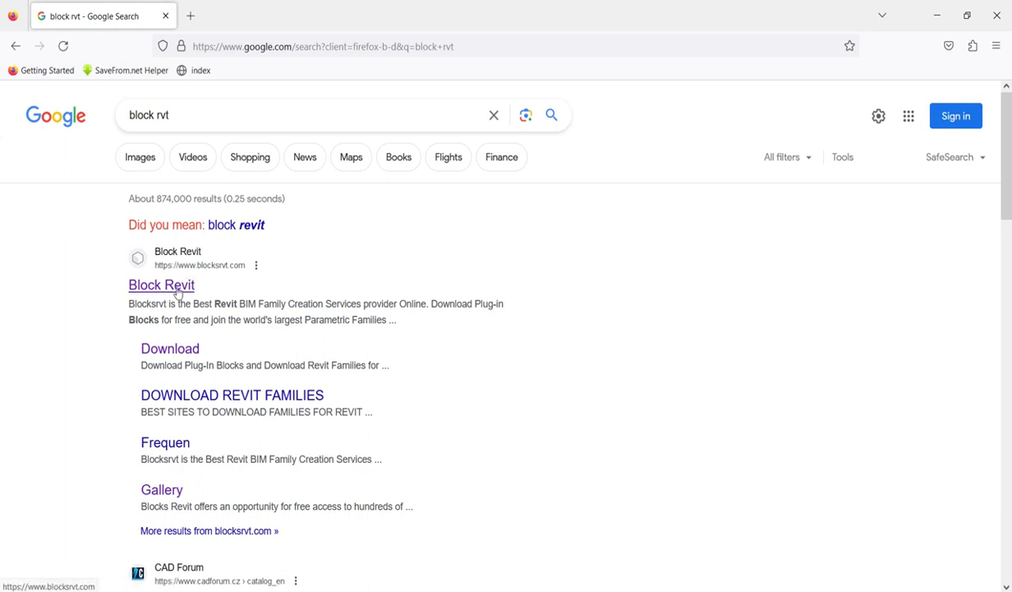
{"action": "left_click", "coordinate": [183, 291]}
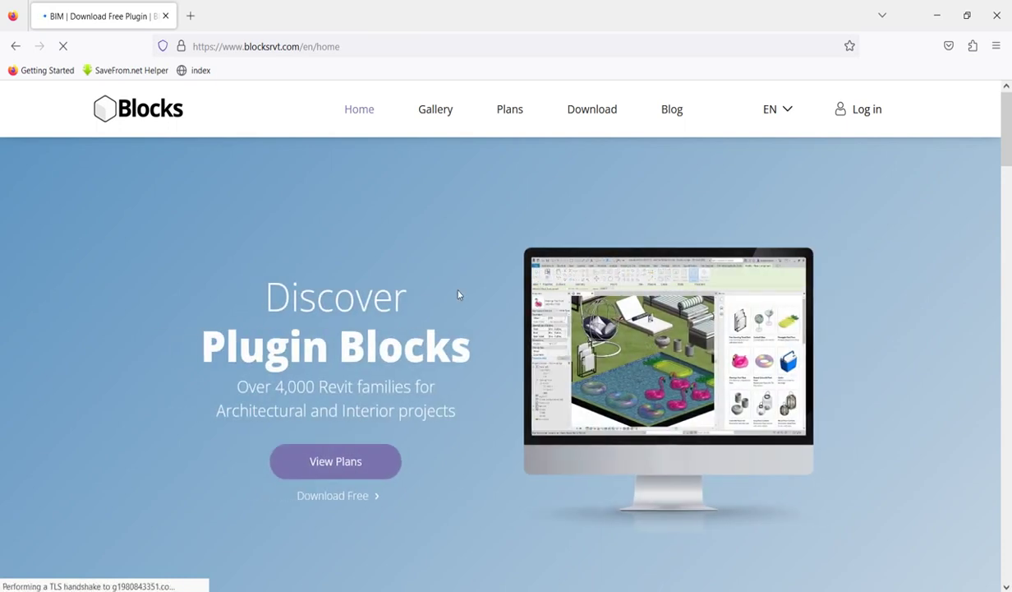
Glance at the Blocks Download page, then return to the site's home page
{"action": "scroll", "coordinate": [459, 261], "scroll_direction": "down", "scroll_amount": 3}
{"action": "scroll", "coordinate": [470, 336], "scroll_direction": "up", "scroll_amount": 3}
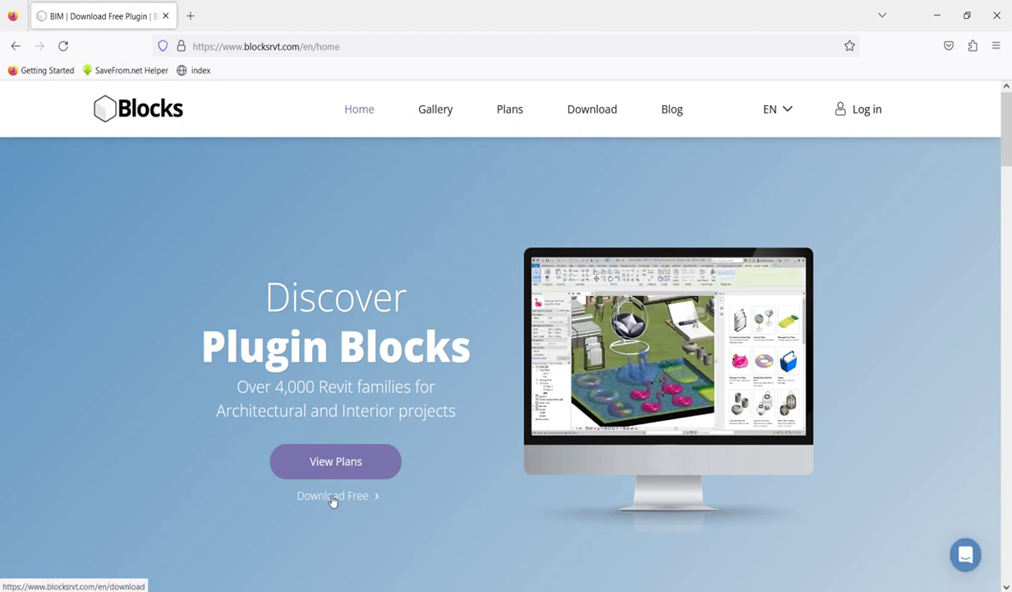
{"action": "left_click", "coordinate": [591, 115]}
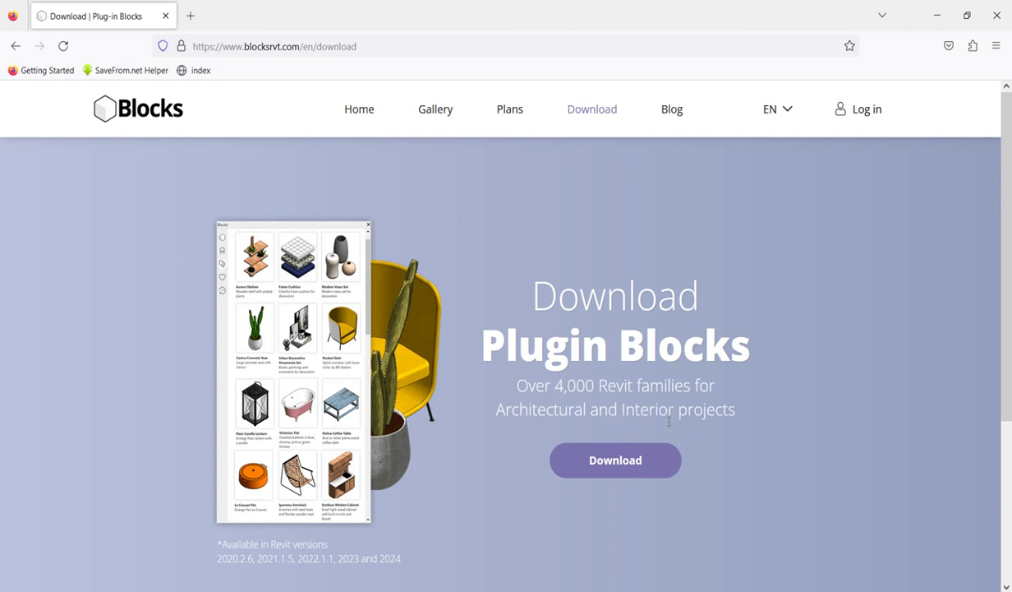
{"action": "left_click", "coordinate": [362, 109]}
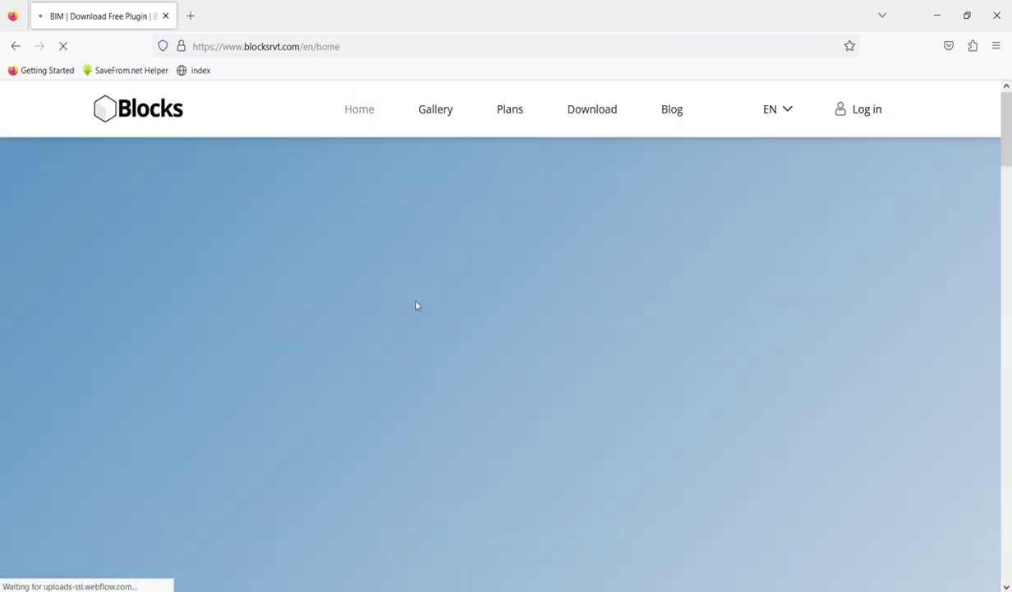
{"action": "scroll", "coordinate": [596, 452], "scroll_direction": "down", "scroll_amount": 3}
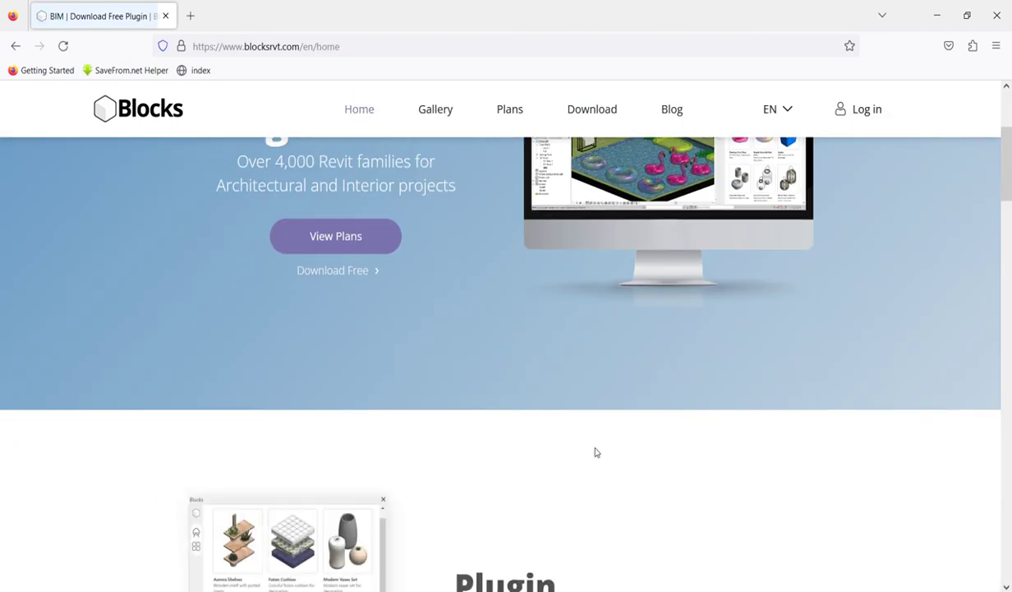
{"action": "scroll", "coordinate": [597, 452], "scroll_direction": "up", "scroll_amount": 3}
Browse the Gallery, then return to Download and start the Blocks plugin installer download
{"action": "left_click", "coordinate": [446, 116]}
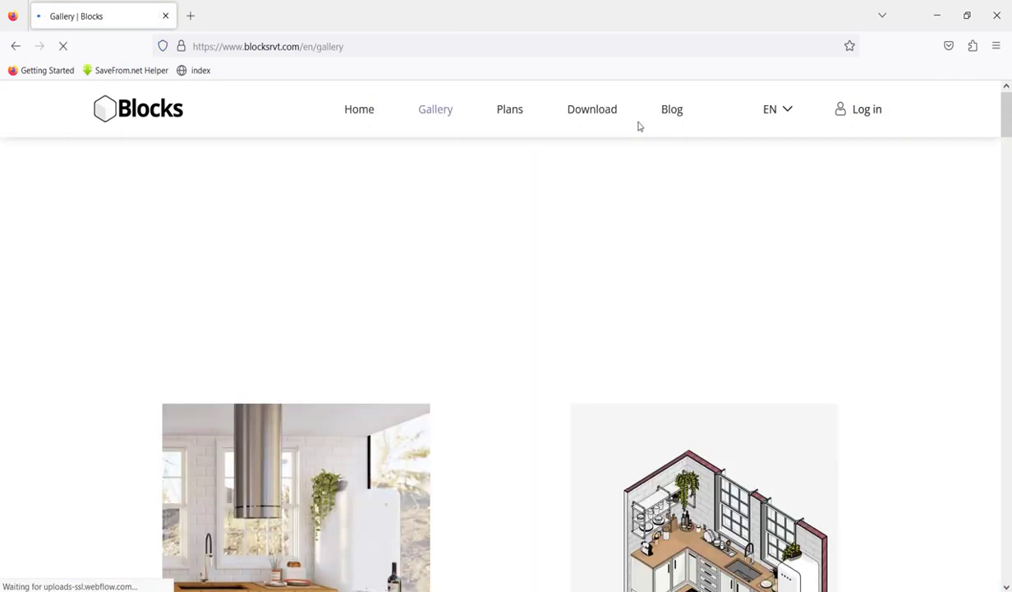
{"action": "scroll", "coordinate": [521, 429], "scroll_direction": "down", "scroll_amount": 2}
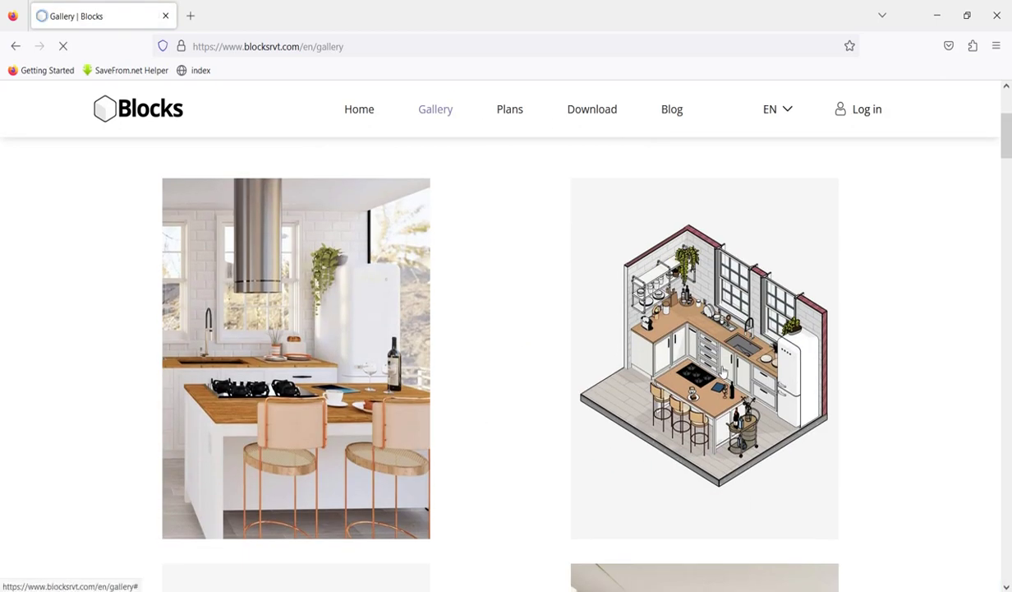
{"action": "scroll", "coordinate": [382, 415], "scroll_direction": "down", "scroll_amount": 3}
{"action": "scroll", "coordinate": [587, 259], "scroll_direction": "up", "scroll_amount": 3}
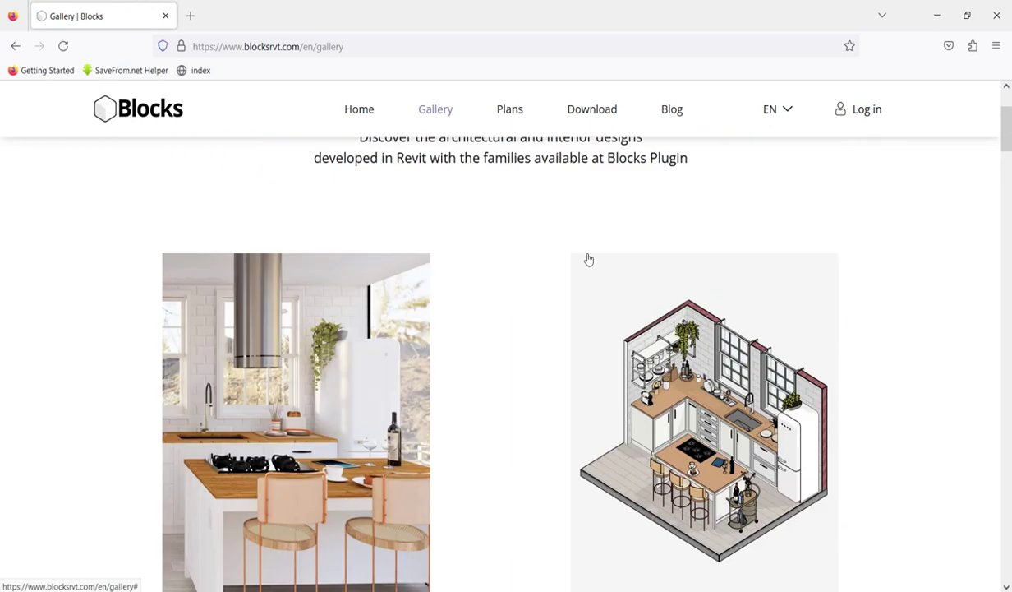
{"action": "left_click", "coordinate": [604, 116]}
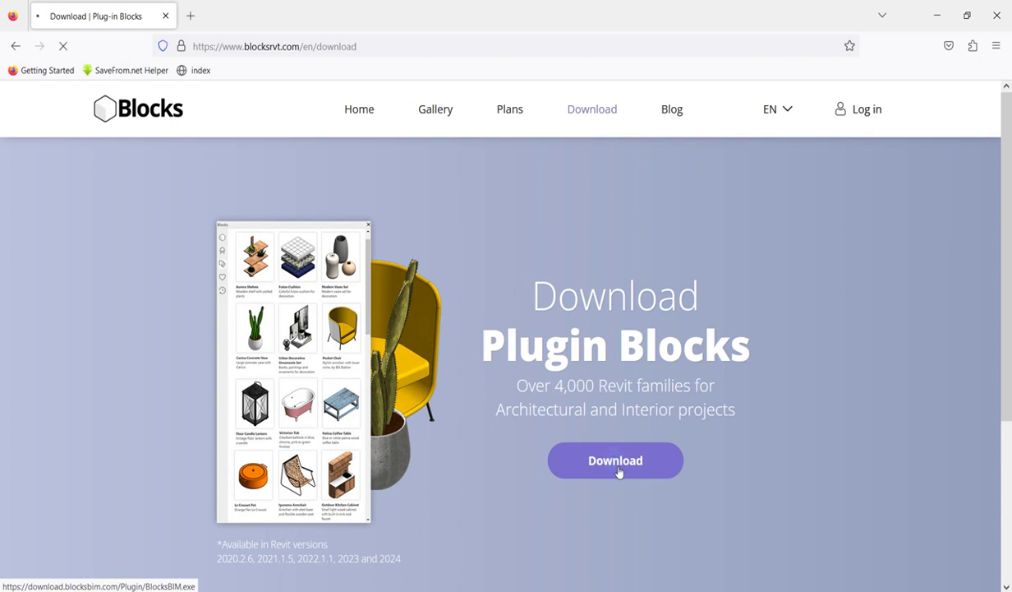
{"action": "left_click", "coordinate": [619, 472]}
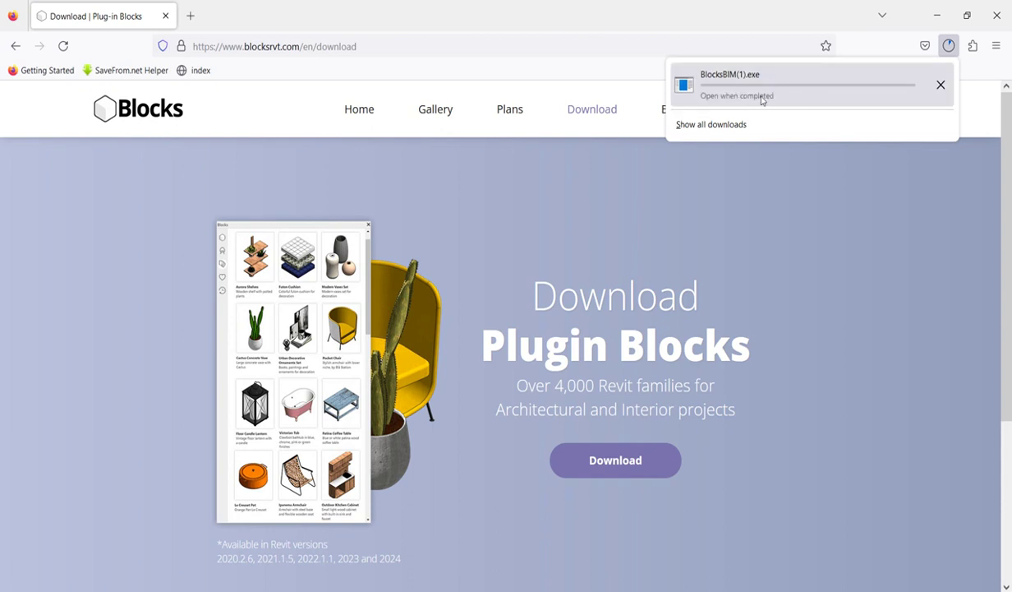
Reveal the BlocksBIM(1).exe download in the Windows Downloads folder
{"action": "right_click", "coordinate": [769, 85]}
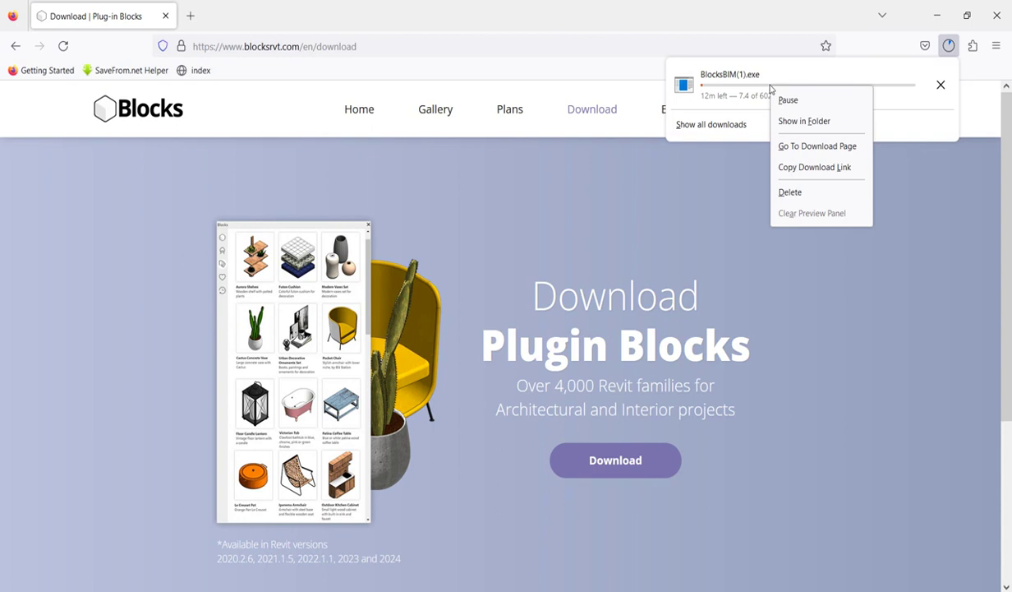
{"action": "left_click", "coordinate": [809, 123]}
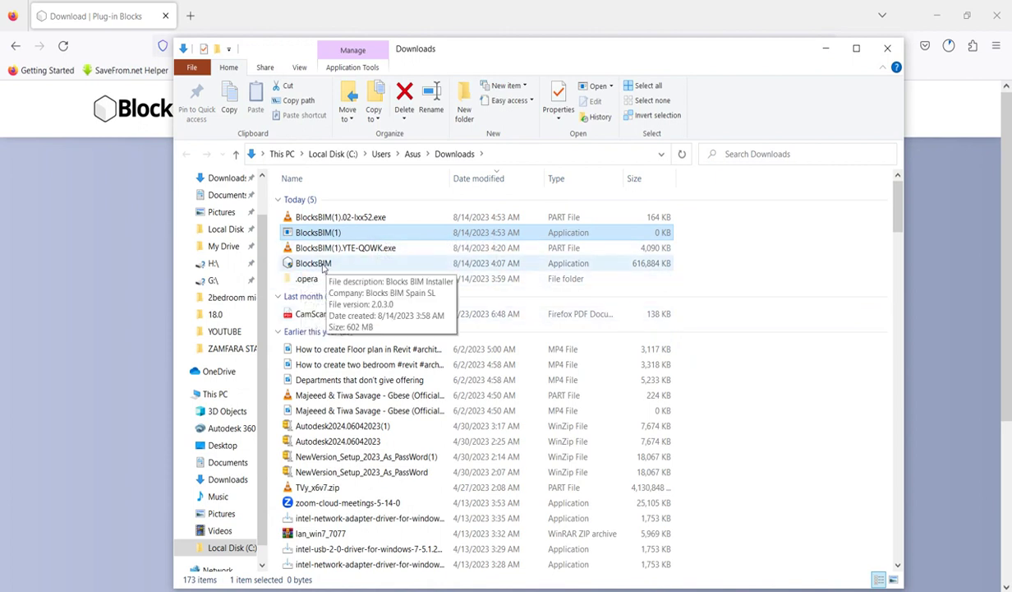
Run the BlocksBIM installer, cancel its modify/repair setup, and close the Downloads folder
{"action": "double_click", "coordinate": [324, 267]}
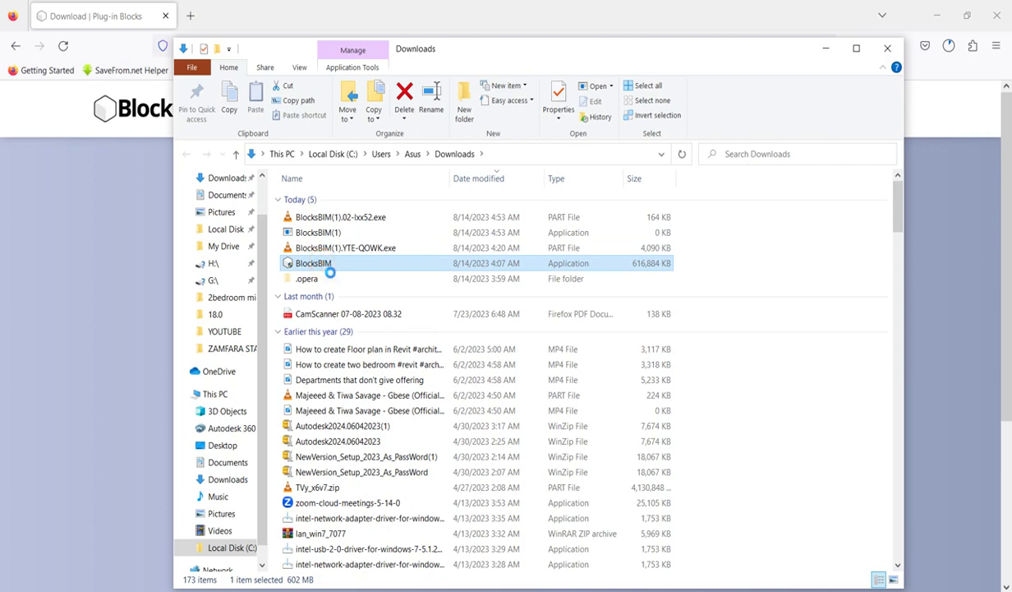
{"action": "right_click", "coordinate": [324, 265]}
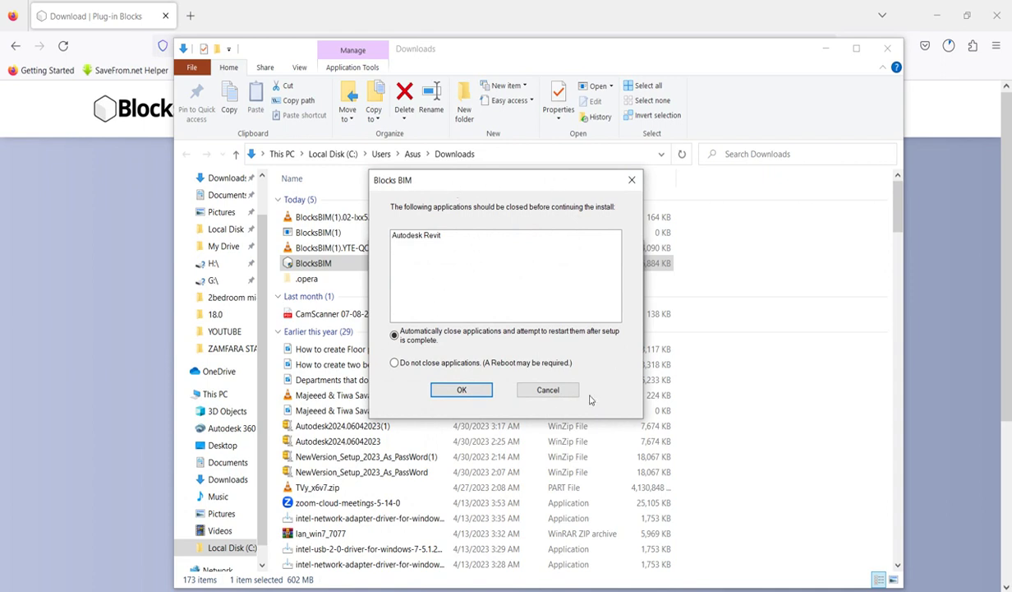
{"action": "left_click", "coordinate": [632, 180]}
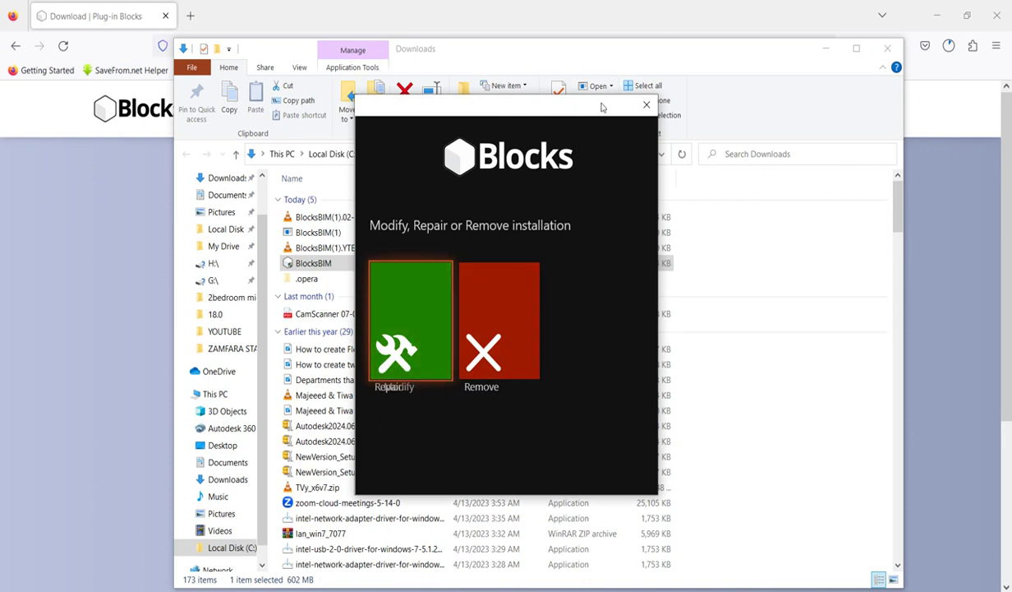
{"action": "left_click", "coordinate": [646, 105]}
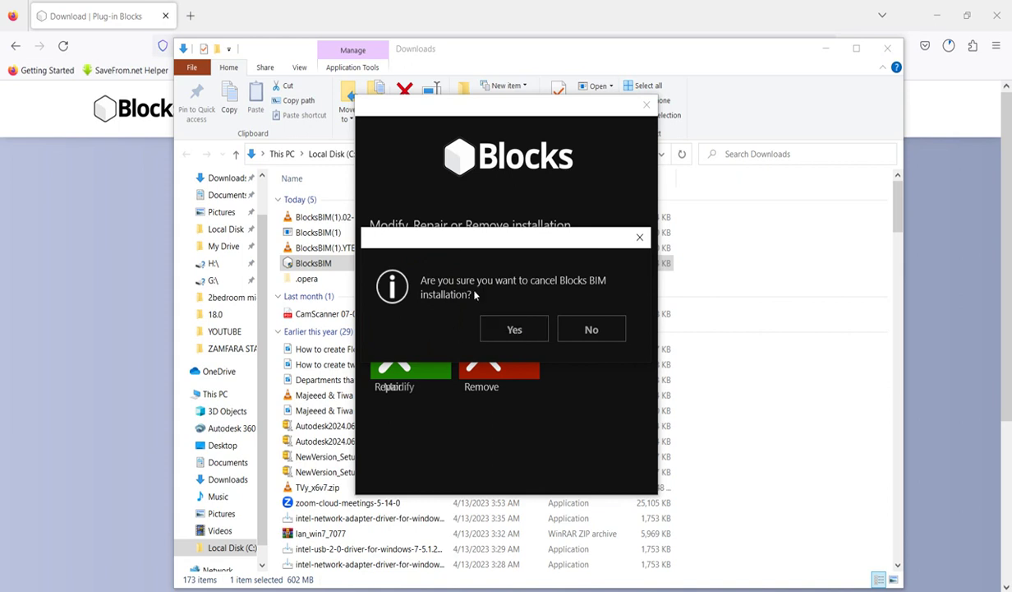
{"action": "left_click", "coordinate": [514, 332]}
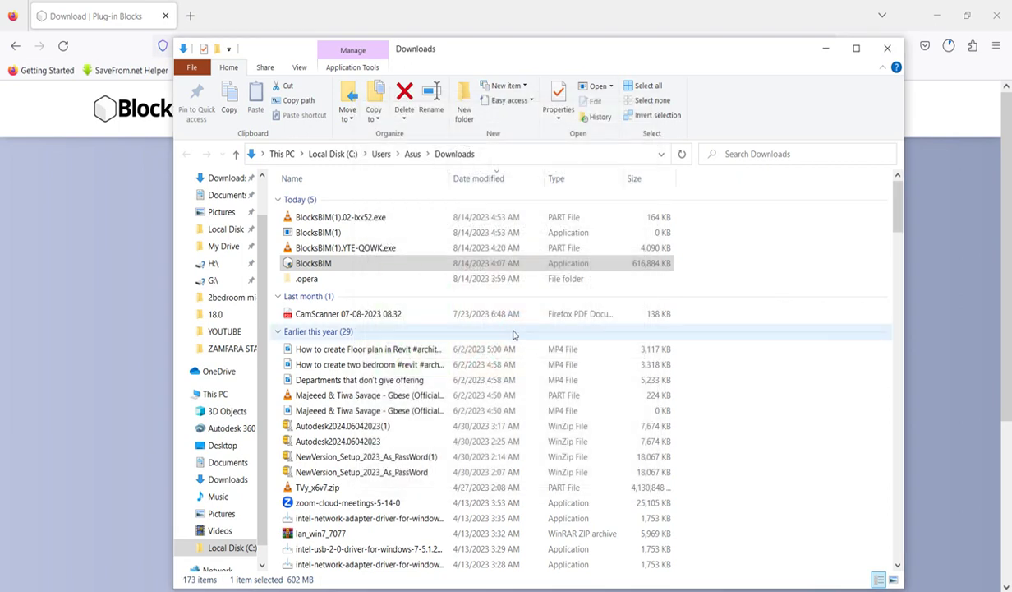
{"action": "left_click", "coordinate": [896, 52]}
{"action": "right_click", "coordinate": [949, 46]}
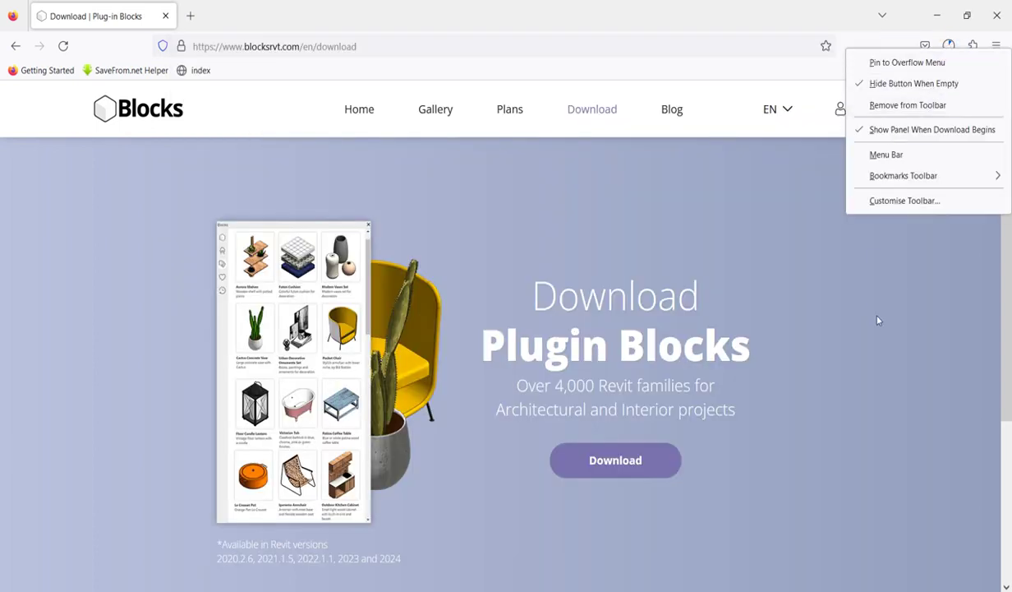
Remove the downloads button from Firefox's toolbar
{"action": "left_click", "coordinate": [845, 218]}
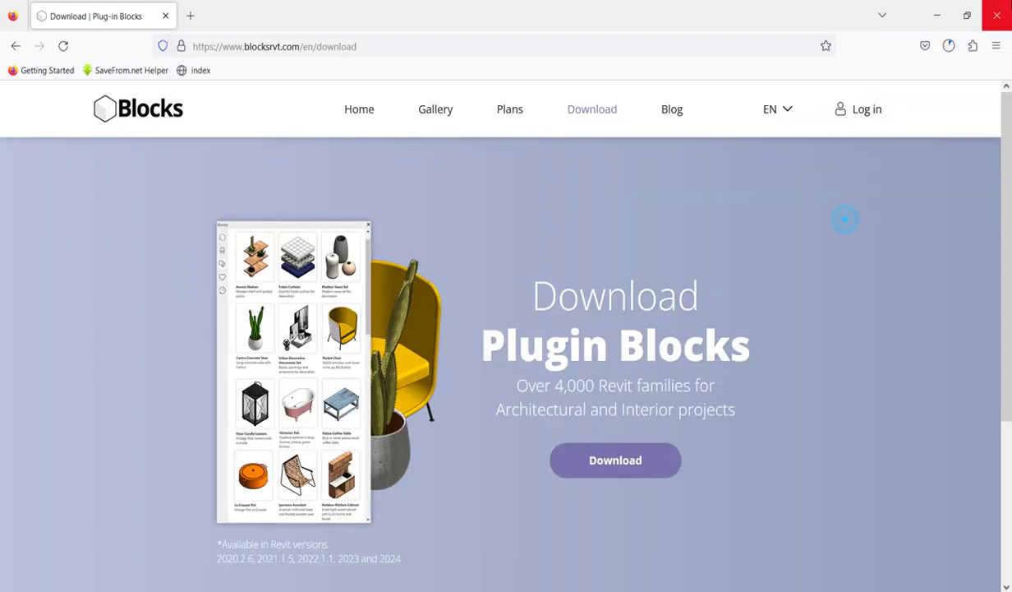
{"action": "right_click", "coordinate": [949, 45]}
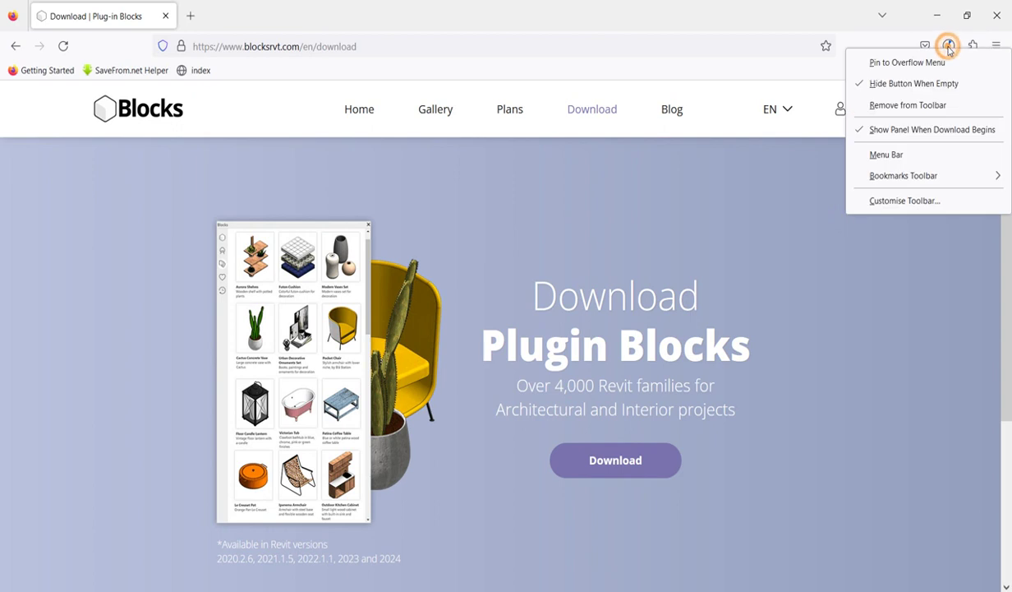
{"action": "left_click", "coordinate": [912, 105]}
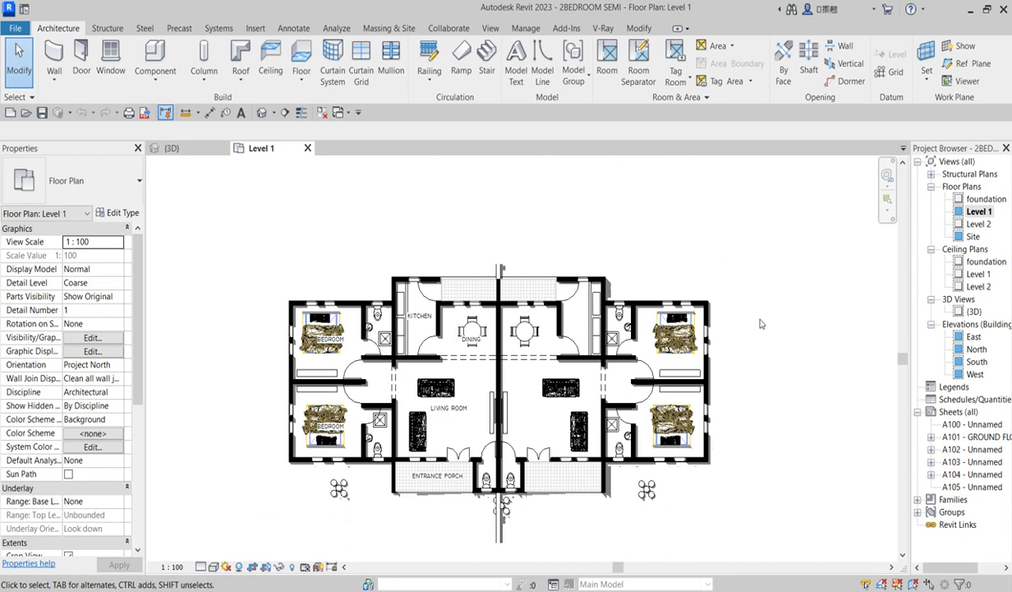
{"action": "left_click", "coordinate": [566, 29]}
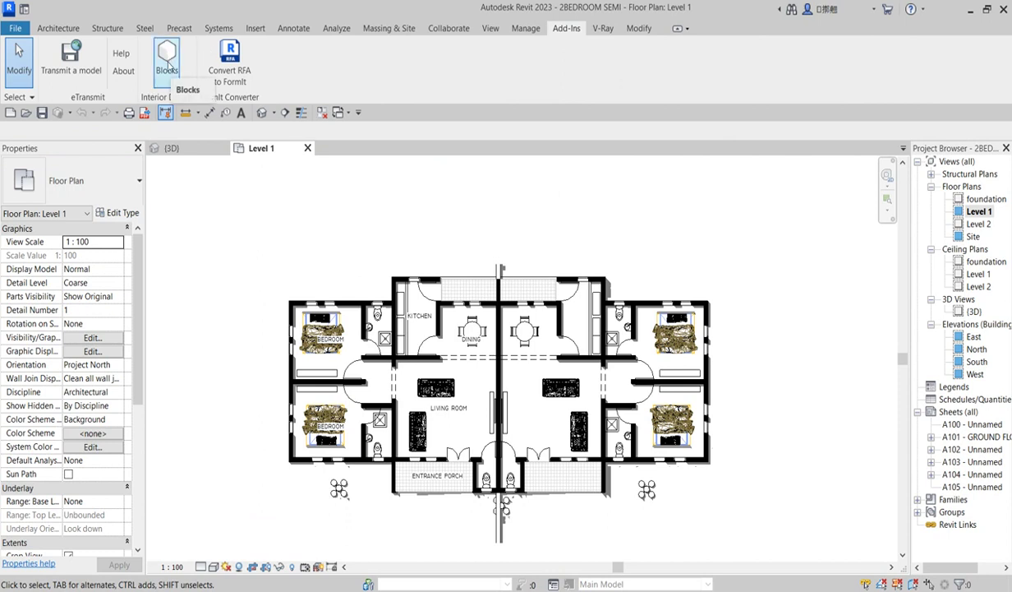
{"action": "left_click", "coordinate": [167, 62]}
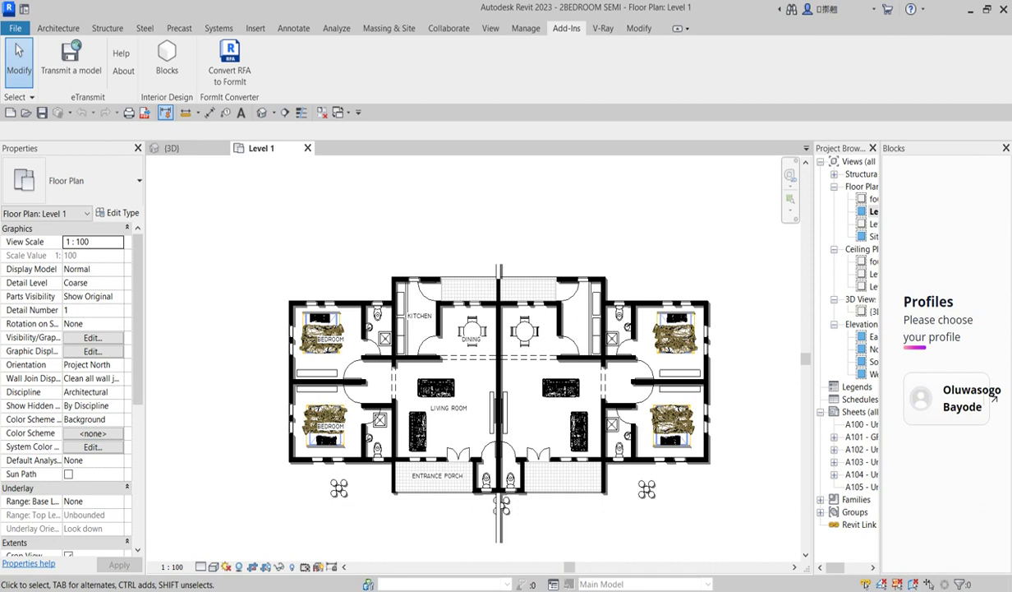
{"action": "left_click", "coordinate": [450, 551]}
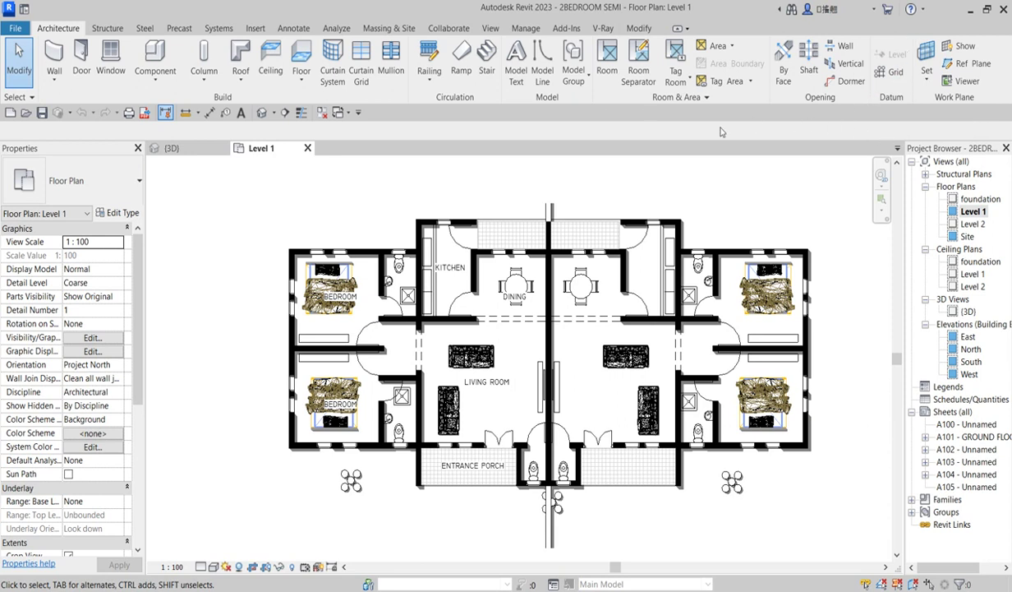
{"action": "left_click", "coordinate": [567, 28]}
{"action": "left_click", "coordinate": [166, 59]}
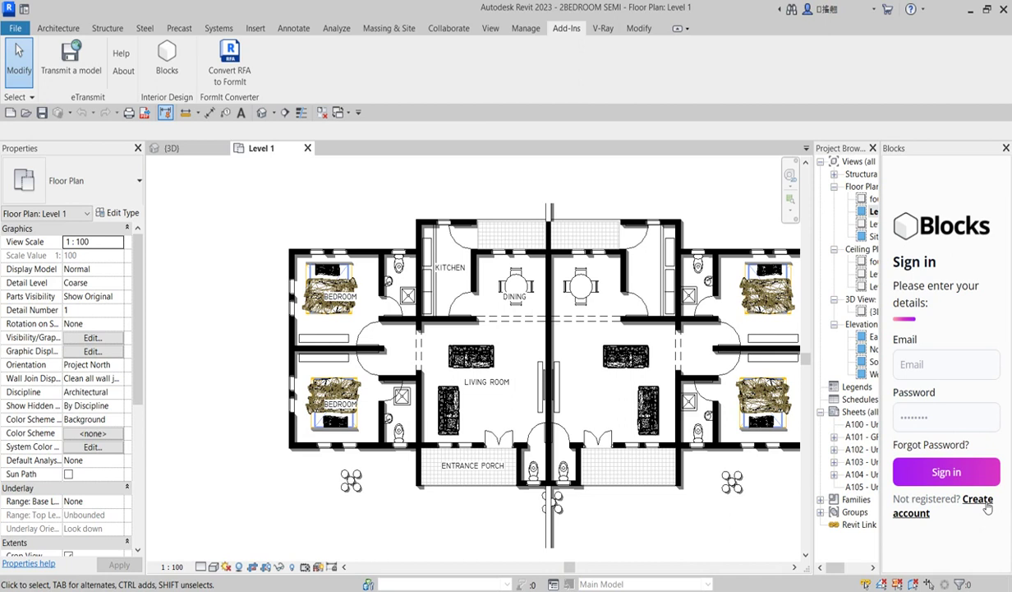
Start a new Blocks account and scroll the Country list without choosing a country
{"action": "left_click", "coordinate": [985, 507]}
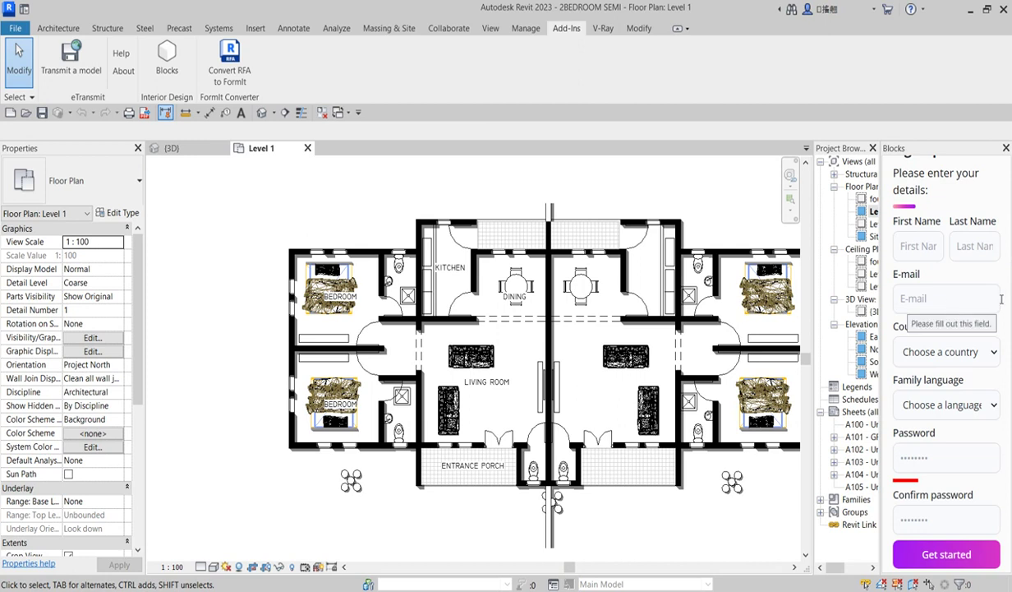
{"action": "left_click", "coordinate": [985, 353]}
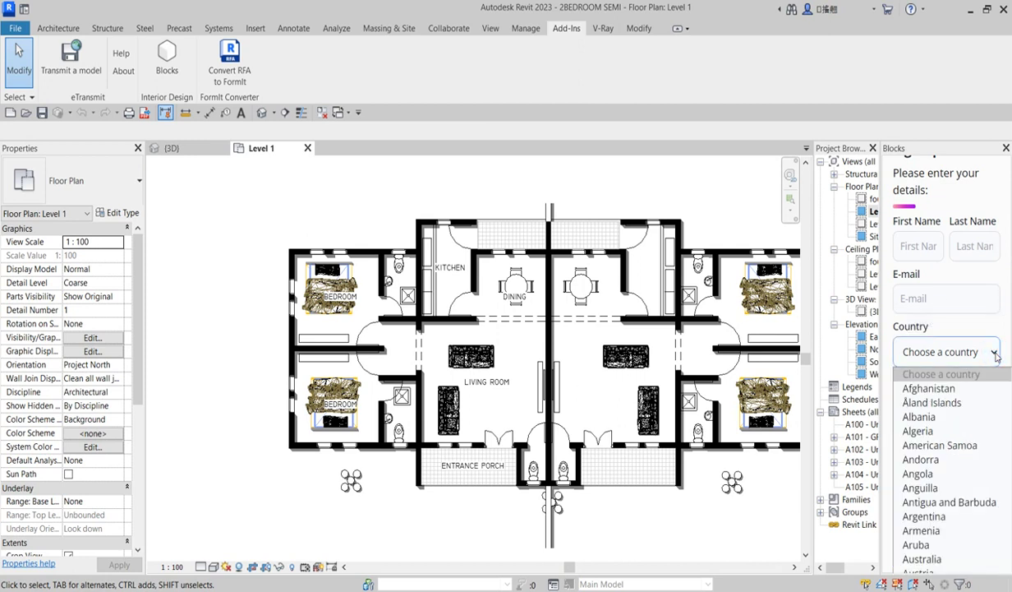
{"action": "scroll", "coordinate": [945, 428], "scroll_direction": "down", "scroll_amount": 5}
{"action": "scroll", "coordinate": [941, 435], "scroll_direction": "down", "scroll_amount": 5}
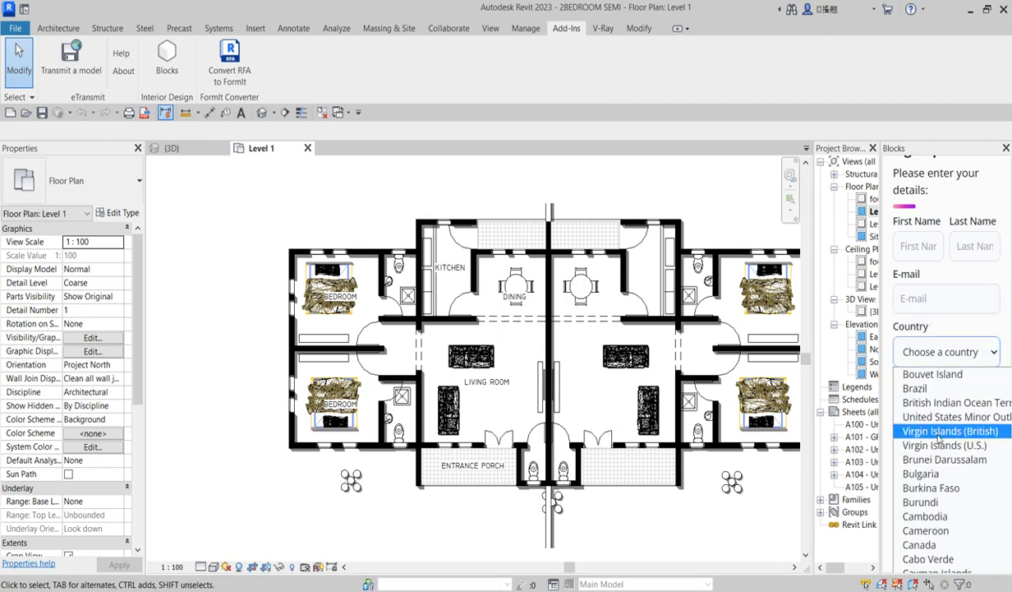
{"action": "left_click", "coordinate": [980, 330]}
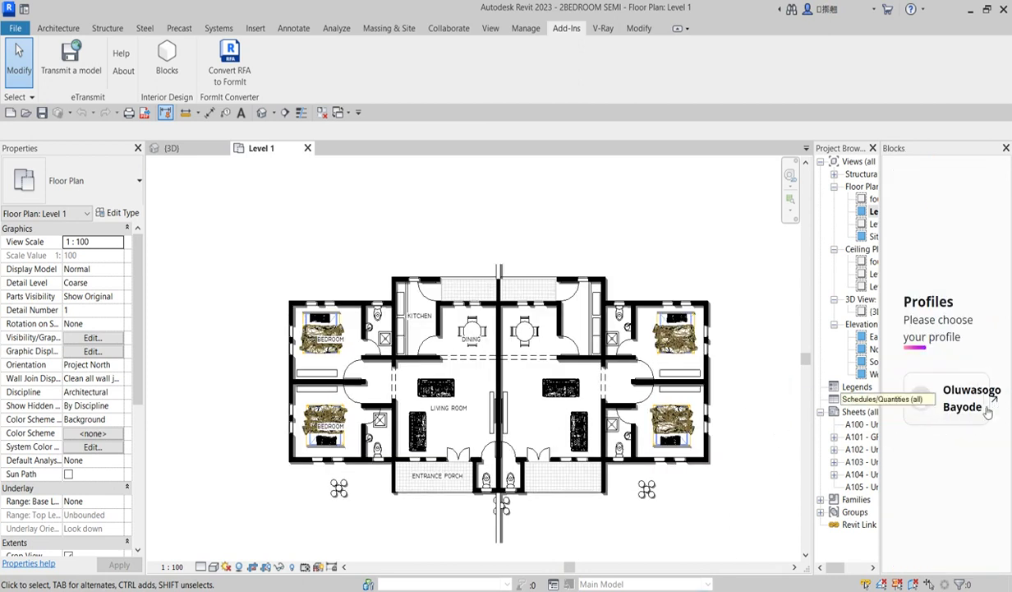
Enter Blocks with the saved profile, widen the Project Browser, and scroll to Top Families
{"action": "left_click", "coordinate": [945, 399]}
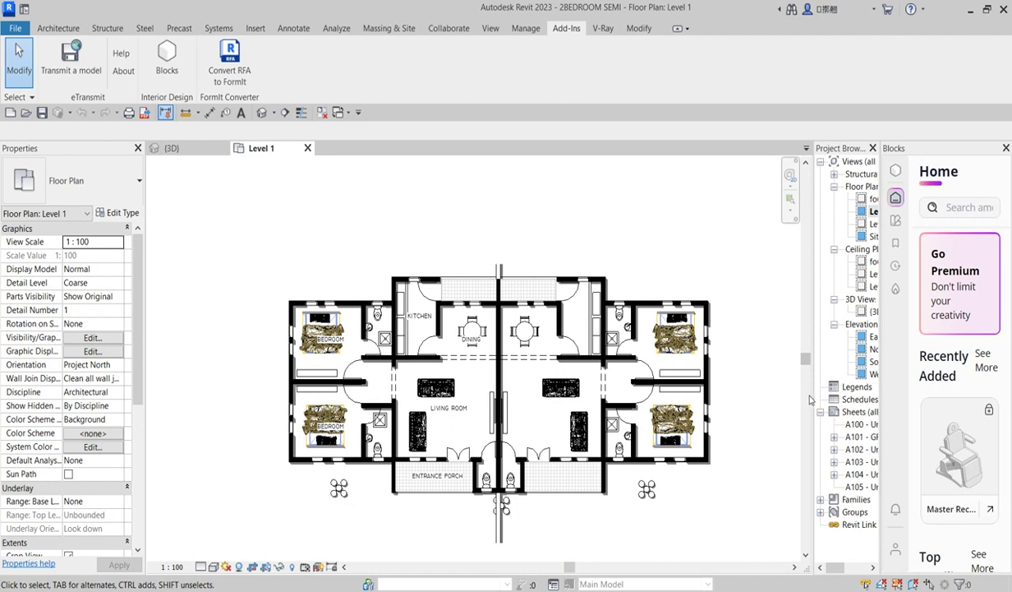
{"action": "left_click_drag", "start_coordinate": [819, 399], "coordinate": [721, 399]}
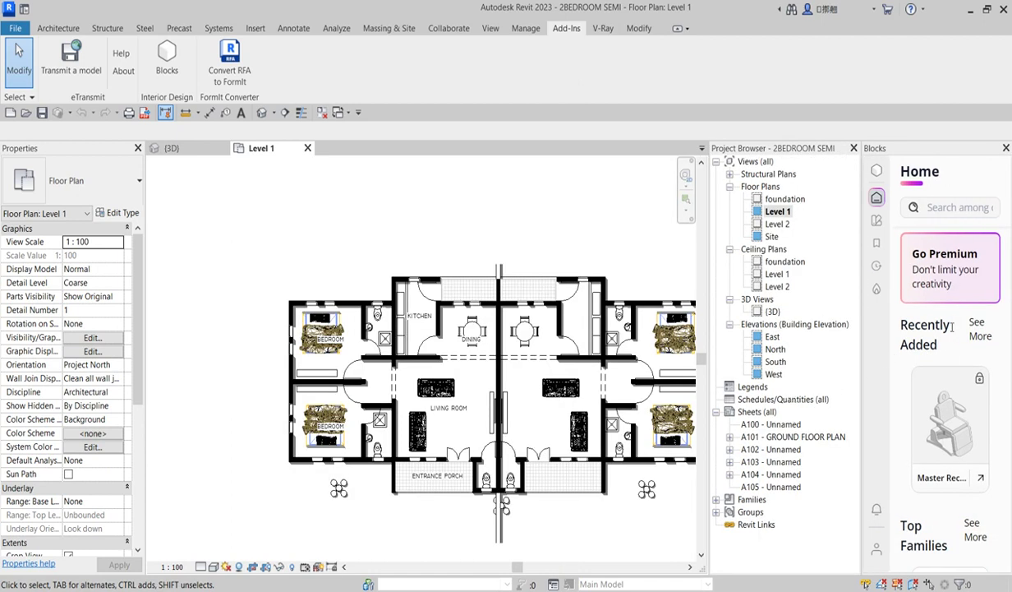
{"action": "scroll", "coordinate": [953, 326], "scroll_direction": "down", "scroll_amount": 2}
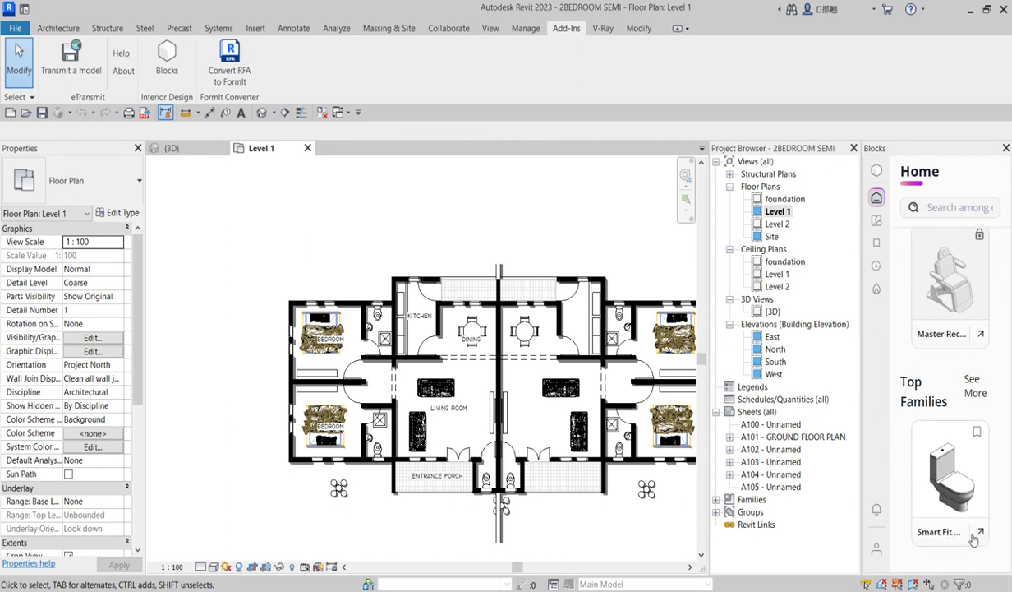
Open Sanitary fixtures from the Smart Fit Toilet card and scroll through toilets like Hermitage and True Color
{"action": "left_click", "coordinate": [984, 534]}
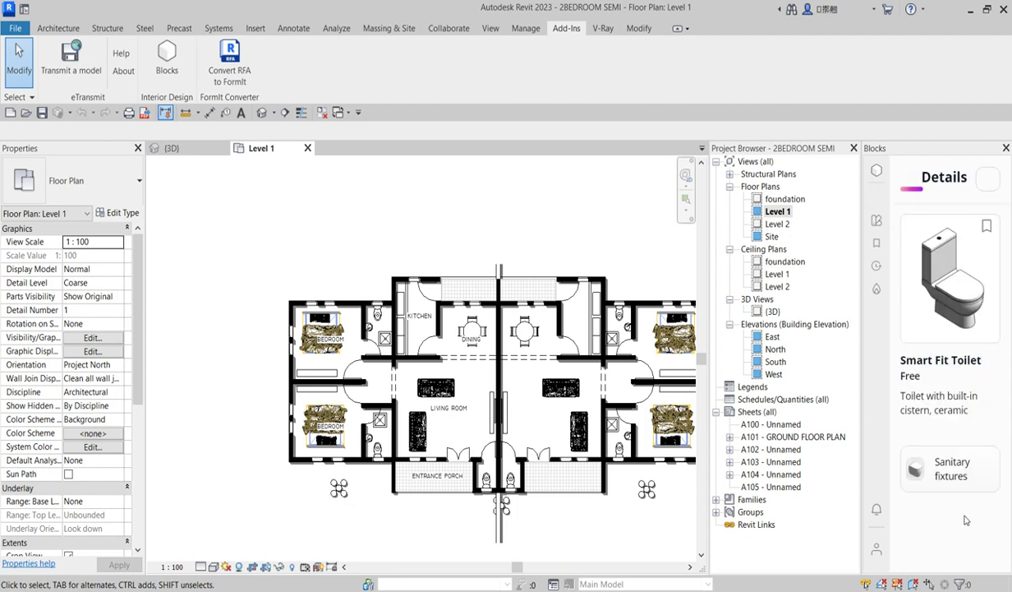
{"action": "left_click", "coordinate": [944, 481]}
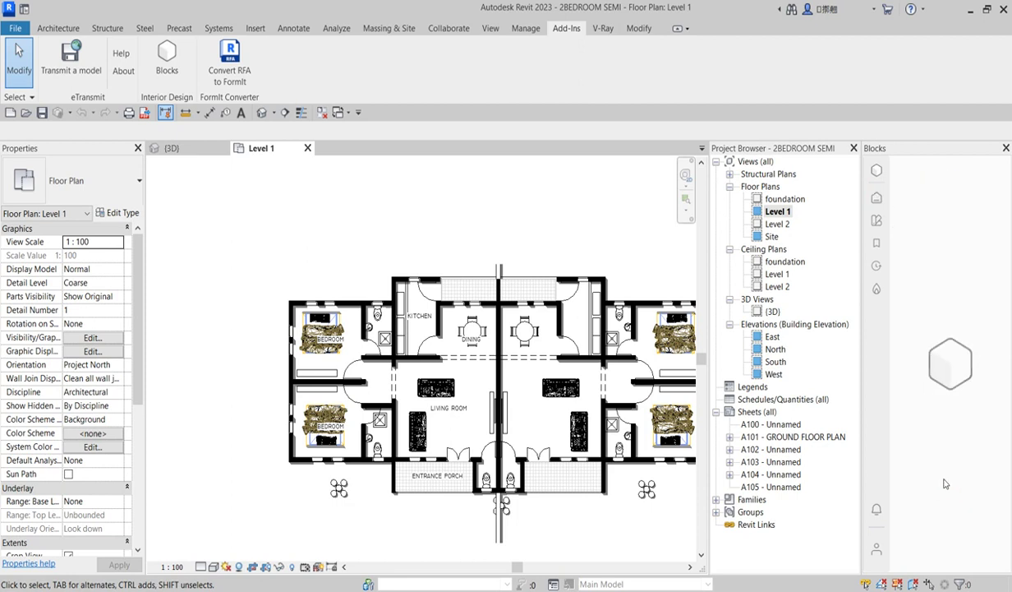
{"action": "scroll", "coordinate": [945, 489], "scroll_direction": "down", "scroll_amount": 3}
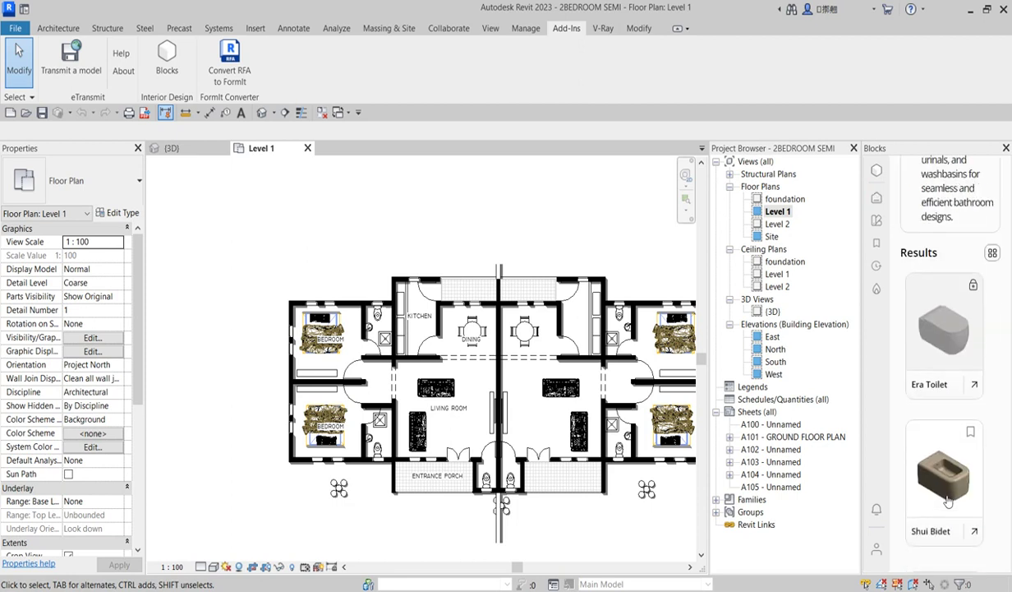
{"action": "scroll", "coordinate": [974, 447], "scroll_direction": "up", "scroll_amount": 1}
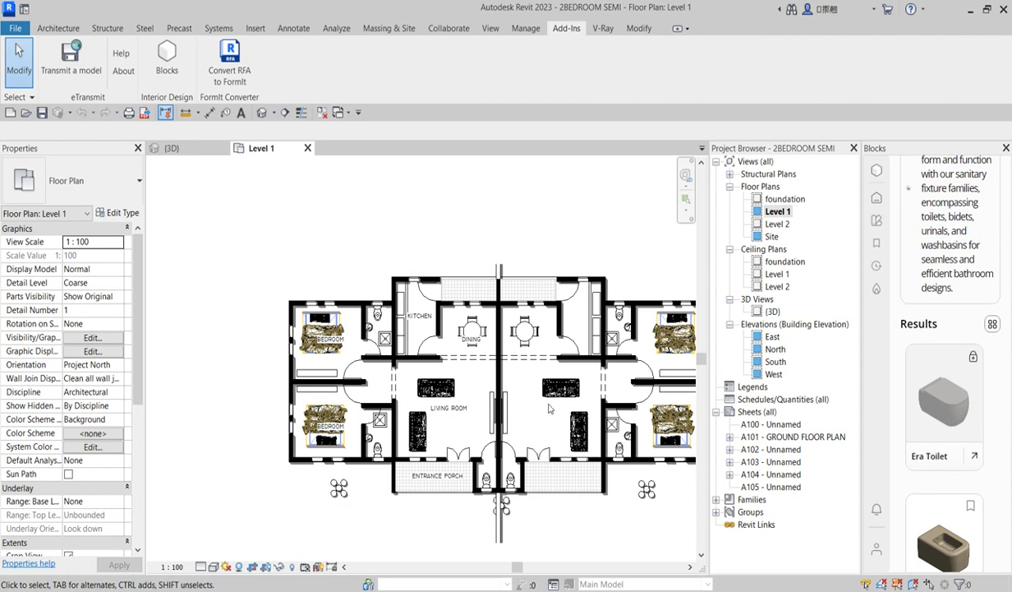
{"action": "scroll", "coordinate": [908, 493], "scroll_direction": "down", "scroll_amount": 1}
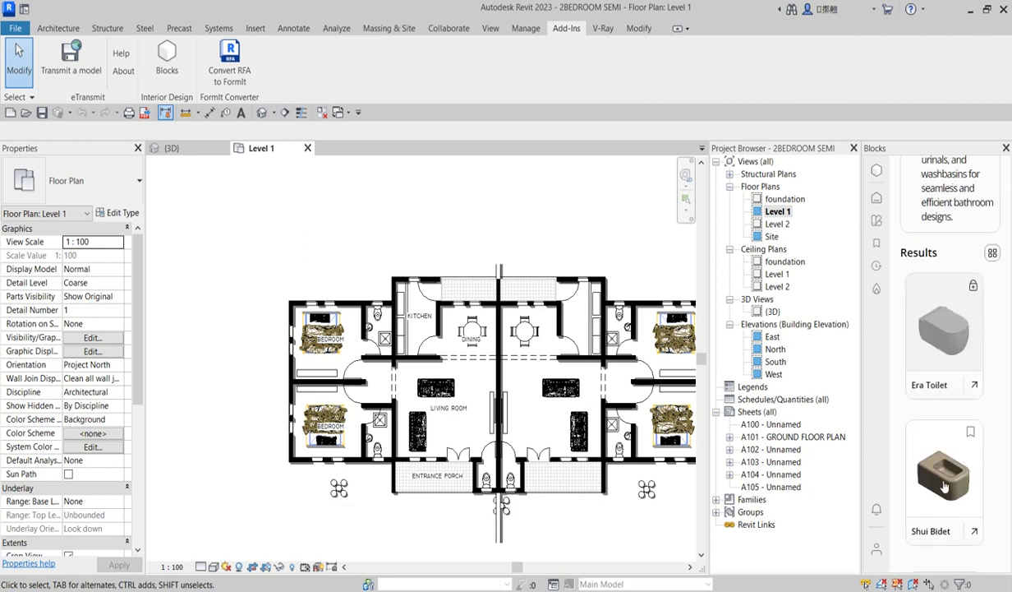
{"action": "scroll", "coordinate": [943, 493], "scroll_direction": "down", "scroll_amount": 1}
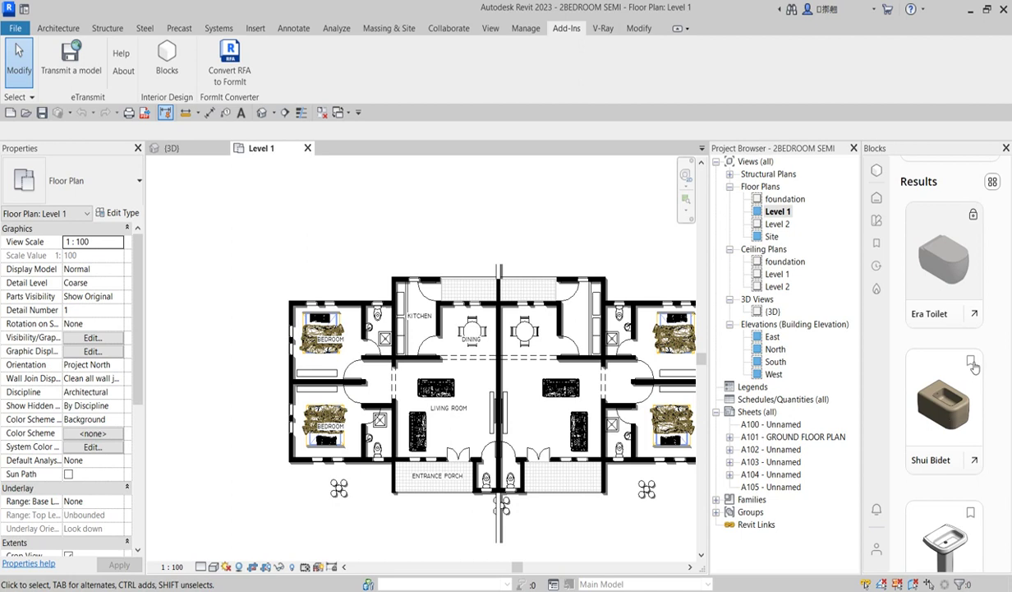
{"action": "scroll", "coordinate": [949, 403], "scroll_direction": "down", "scroll_amount": 1}
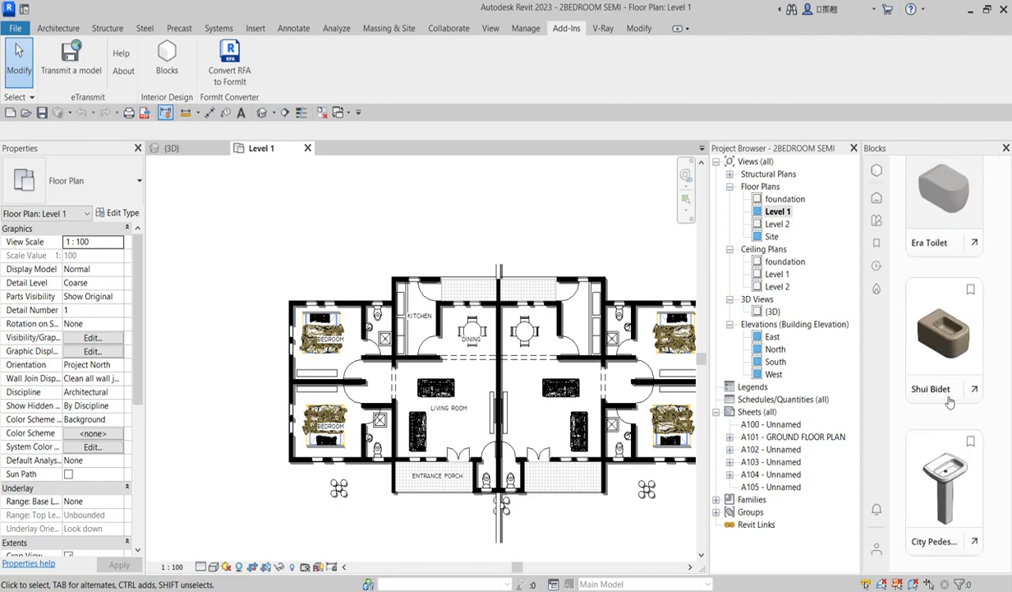
{"action": "scroll", "coordinate": [947, 411], "scroll_direction": "down", "scroll_amount": 1}
{"action": "scroll", "coordinate": [944, 427], "scroll_direction": "down", "scroll_amount": 1}
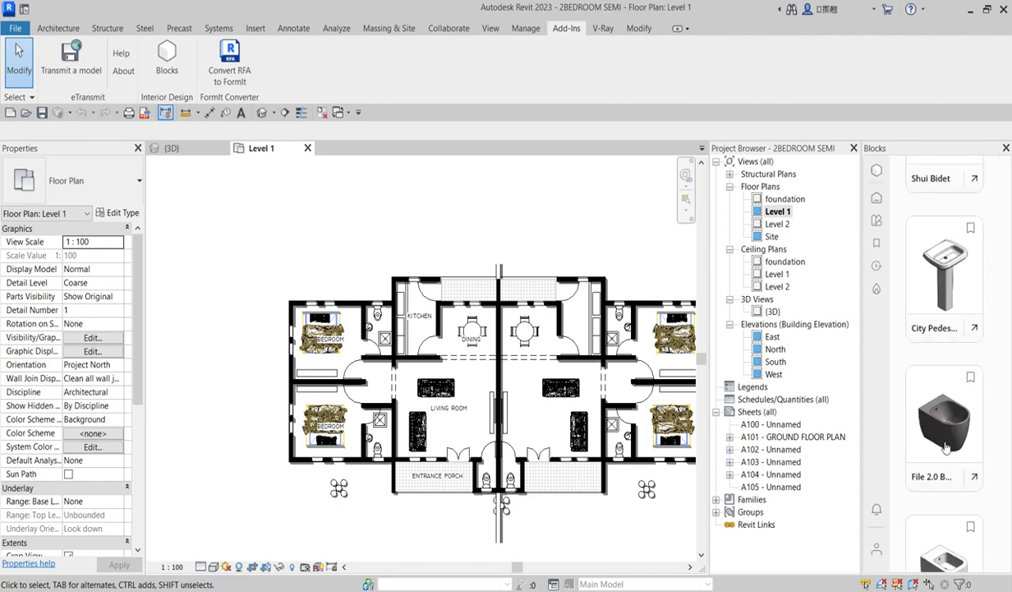
{"action": "scroll", "coordinate": [947, 444], "scroll_direction": "down", "scroll_amount": 6}
{"action": "scroll", "coordinate": [950, 467], "scroll_direction": "down", "scroll_amount": 2}
{"action": "scroll", "coordinate": [951, 466], "scroll_direction": "down", "scroll_amount": 3}
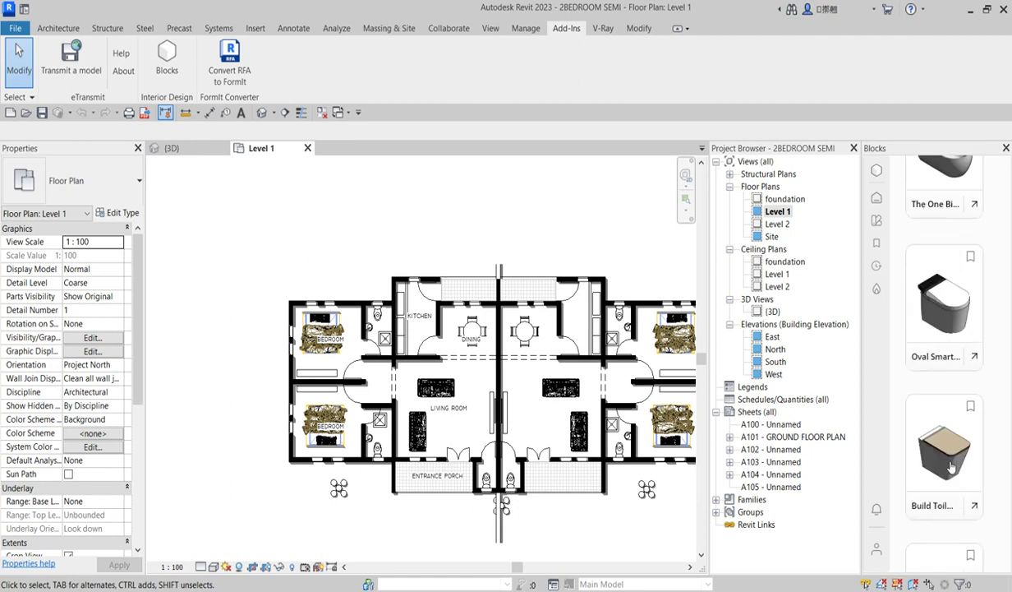
{"action": "scroll", "coordinate": [951, 467], "scroll_direction": "down", "scroll_amount": 3}
{"action": "scroll", "coordinate": [951, 466], "scroll_direction": "down", "scroll_amount": 2}
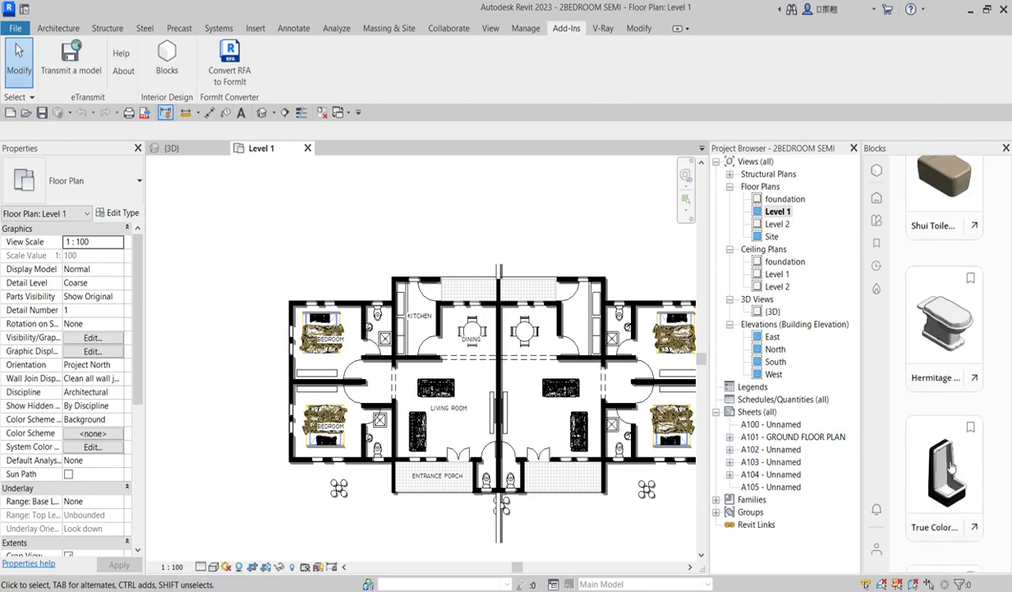
{"action": "scroll", "coordinate": [950, 466], "scroll_direction": "down", "scroll_amount": 1}
{"action": "scroll", "coordinate": [952, 466], "scroll_direction": "down", "scroll_amount": 1}
{"action": "scroll", "coordinate": [957, 411], "scroll_direction": "up", "scroll_amount": 1}
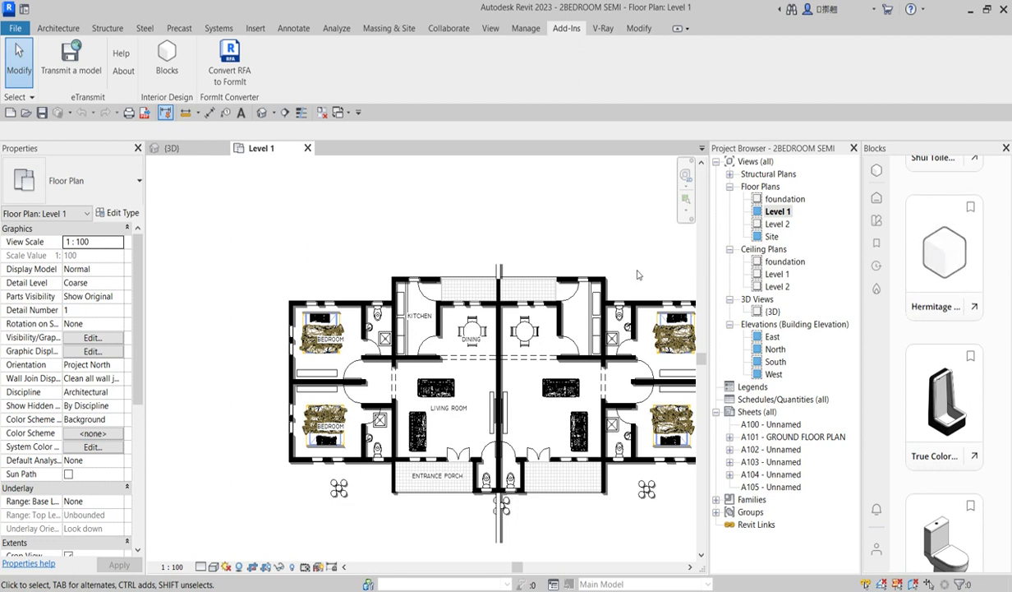
Load the Hermitage toilet and place one beside the bathroom wall
{"action": "left_click", "coordinate": [950, 281]}
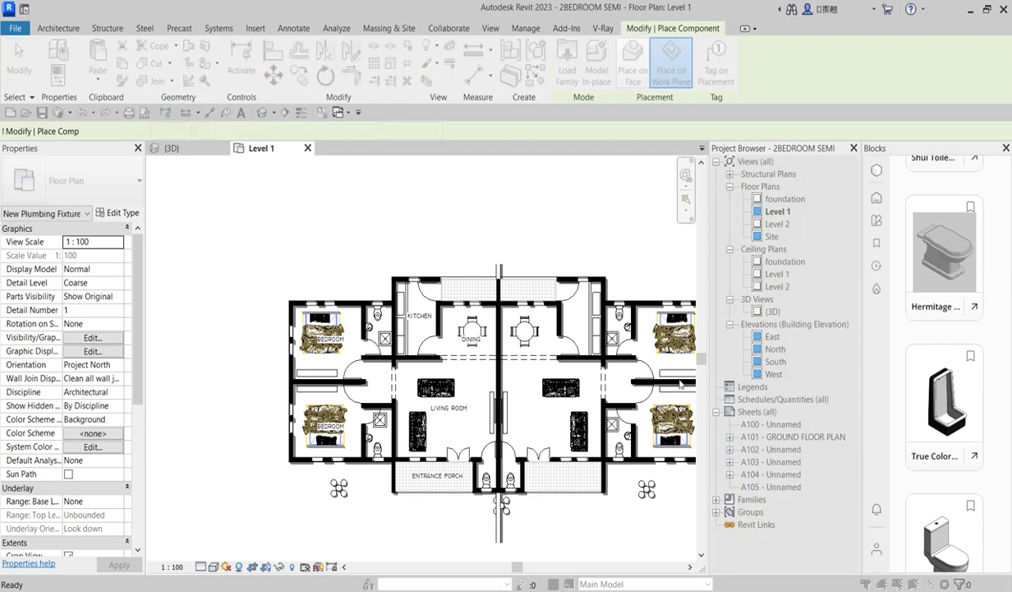
{"action": "scroll", "coordinate": [500, 383], "scroll_direction": "up", "scroll_amount": 1}
{"action": "scroll", "coordinate": [499, 383], "scroll_direction": "up", "scroll_amount": 1}
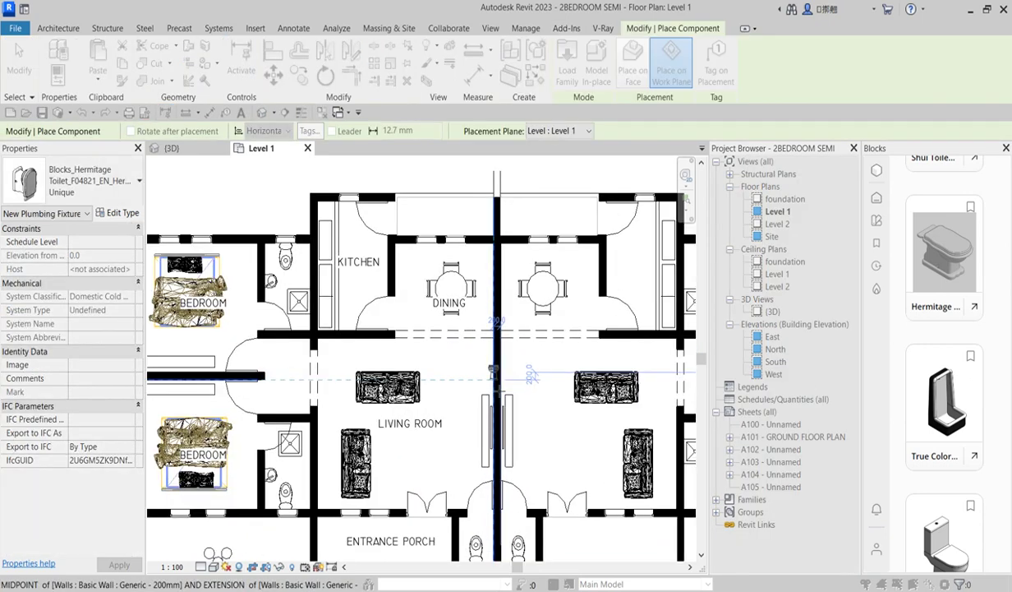
{"action": "scroll", "coordinate": [499, 383], "scroll_direction": "up", "scroll_amount": 1}
{"action": "scroll", "coordinate": [465, 374], "scroll_direction": "up", "scroll_amount": 1}
{"action": "scroll", "coordinate": [452, 304], "scroll_direction": "up", "scroll_amount": 2}
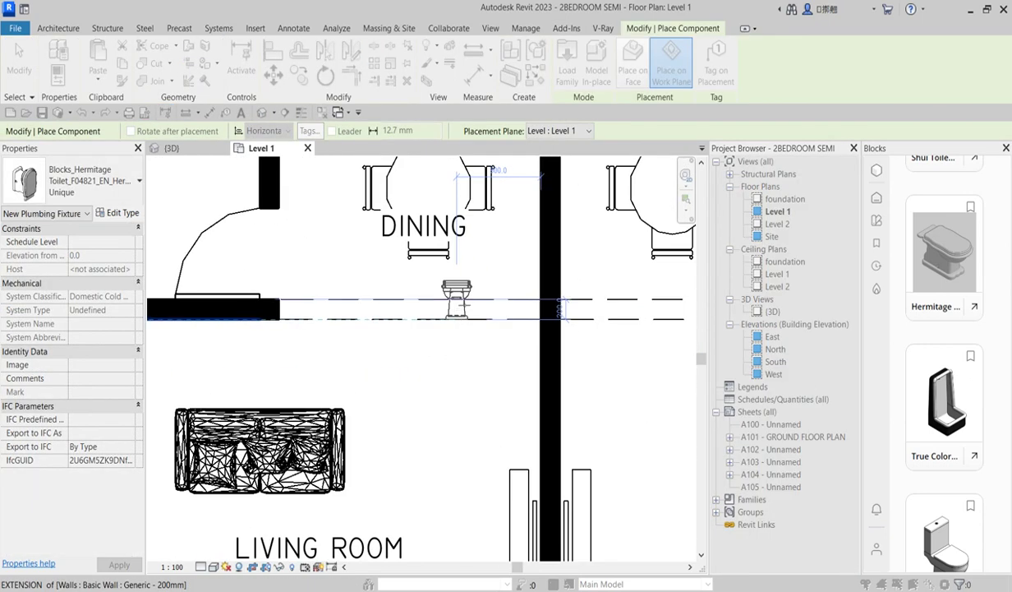
{"action": "scroll", "coordinate": [501, 298], "scroll_direction": "down", "scroll_amount": 1}
{"action": "scroll", "coordinate": [420, 328], "scroll_direction": "down", "scroll_amount": 2}
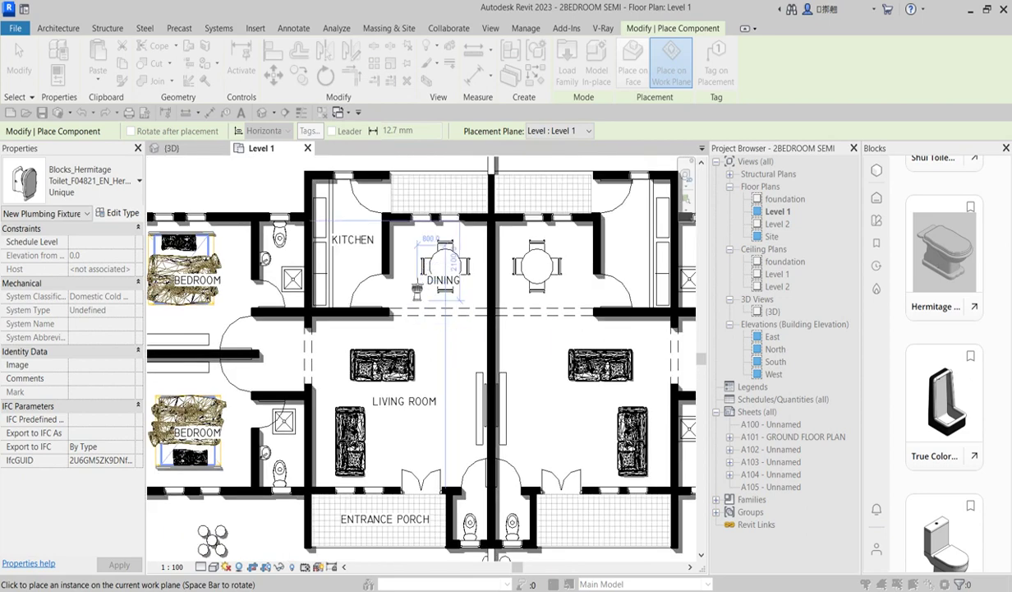
{"action": "scroll", "coordinate": [298, 235], "scroll_direction": "up", "scroll_amount": 1}
{"action": "scroll", "coordinate": [295, 230], "scroll_direction": "up", "scroll_amount": 2}
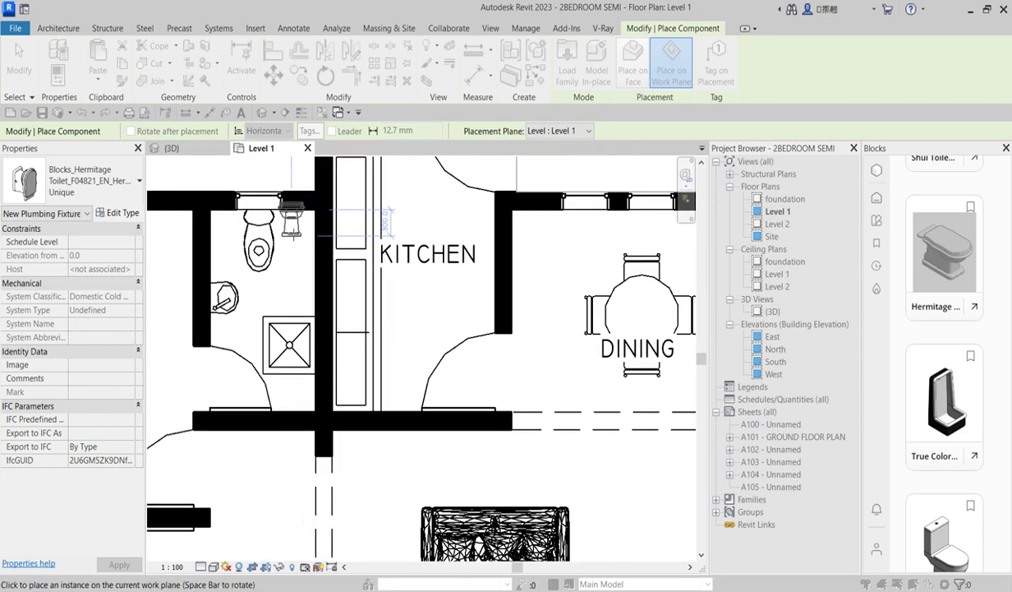
{"action": "left_click", "coordinate": [346, 267]}
{"action": "key", "text": "Escape"}
{"action": "key", "text": "Escape"}
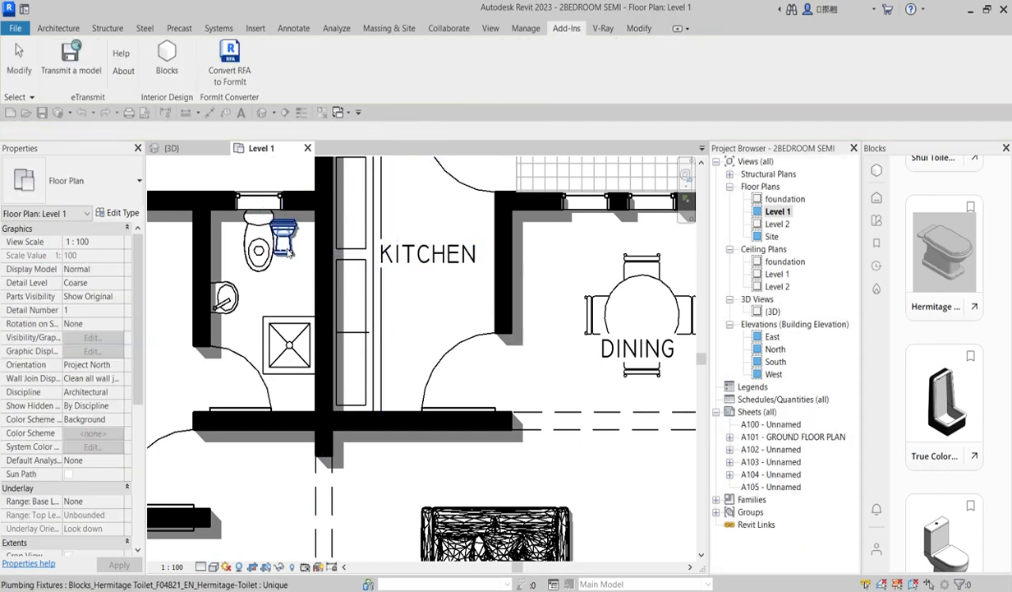
Select the new toilet to check its placement, then clear the selection
{"action": "left_click", "coordinate": [287, 249]}
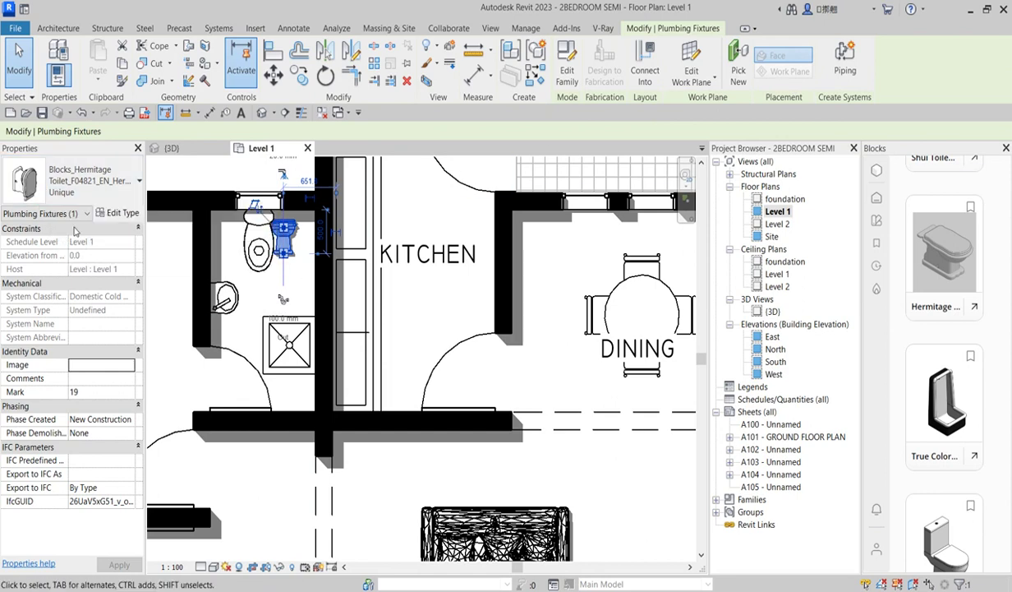
{"action": "scroll", "coordinate": [286, 265], "scroll_direction": "up", "scroll_amount": 1}
{"action": "scroll", "coordinate": [285, 265], "scroll_direction": "up", "scroll_amount": 1}
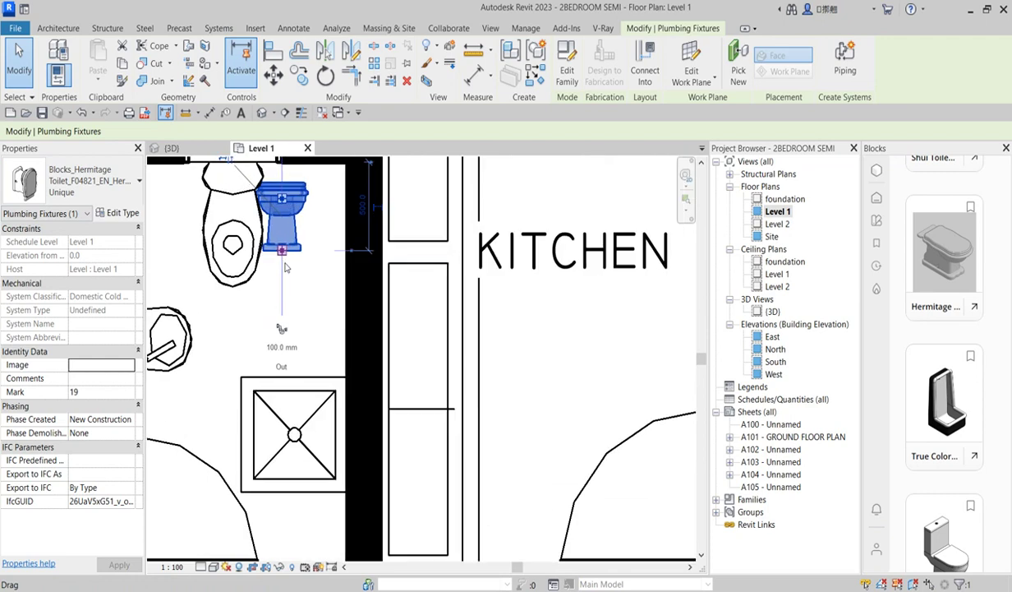
{"action": "scroll", "coordinate": [285, 264], "scroll_direction": "up", "scroll_amount": 1}
{"action": "key", "text": "Escape"}
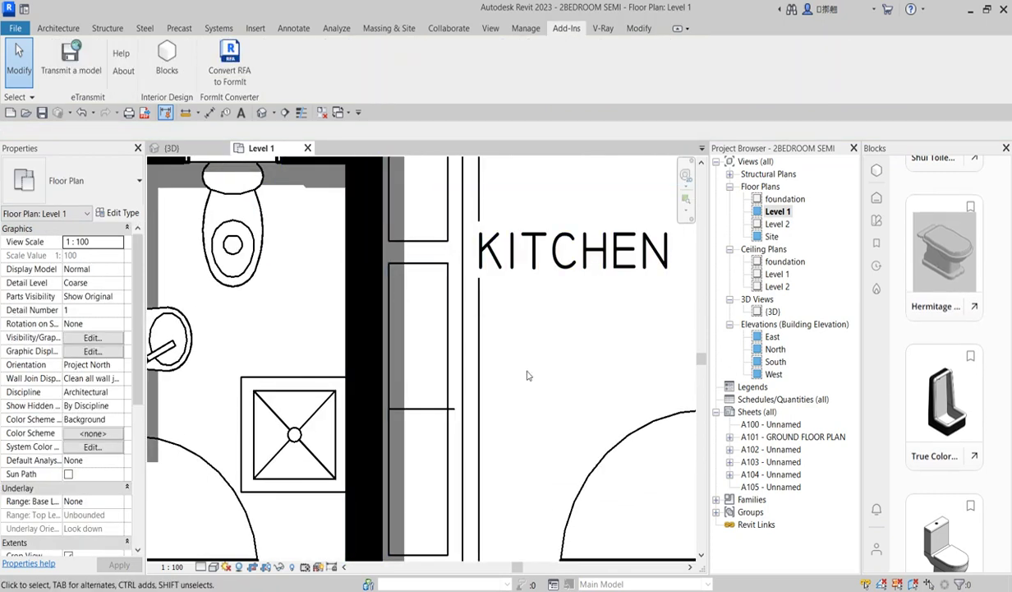
Scroll the Blocks list, then return it to the Home page with search and recent families
{"action": "scroll", "coordinate": [258, 279], "scroll_direction": "down", "scroll_amount": 1}
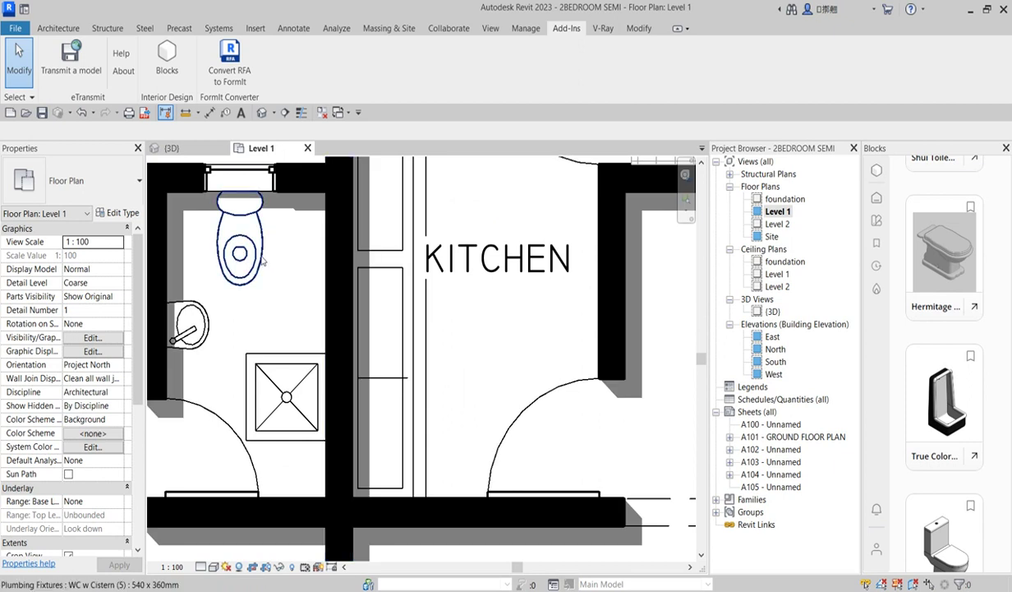
{"action": "scroll", "coordinate": [310, 273], "scroll_direction": "down", "scroll_amount": 1}
{"action": "scroll", "coordinate": [945, 370], "scroll_direction": "down", "scroll_amount": 3}
{"action": "scroll", "coordinate": [960, 384], "scroll_direction": "down", "scroll_amount": 2}
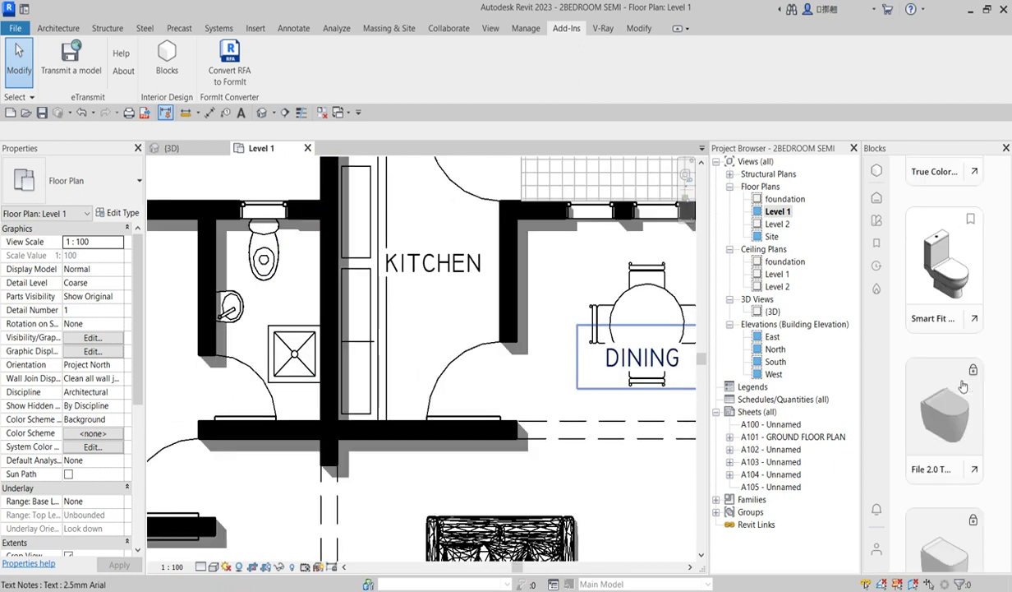
{"action": "scroll", "coordinate": [960, 386], "scroll_direction": "down", "scroll_amount": 3}
{"action": "scroll", "coordinate": [960, 396], "scroll_direction": "down", "scroll_amount": 3}
{"action": "scroll", "coordinate": [960, 393], "scroll_direction": "down", "scroll_amount": 2}
{"action": "scroll", "coordinate": [961, 388], "scroll_direction": "down", "scroll_amount": 2}
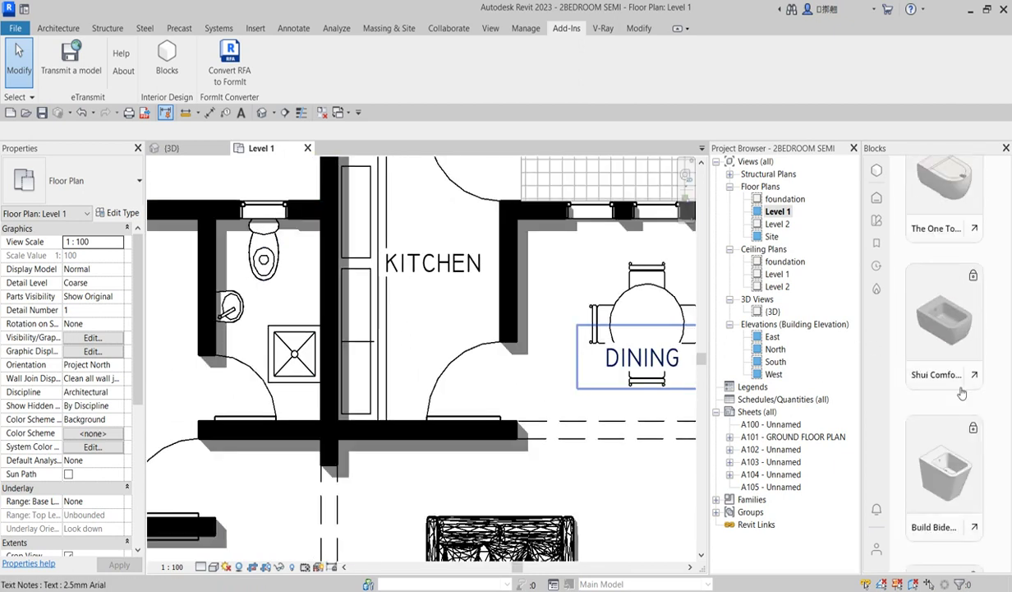
{"action": "scroll", "coordinate": [961, 389], "scroll_direction": "down", "scroll_amount": 2}
{"action": "scroll", "coordinate": [953, 378], "scroll_direction": "down", "scroll_amount": 1}
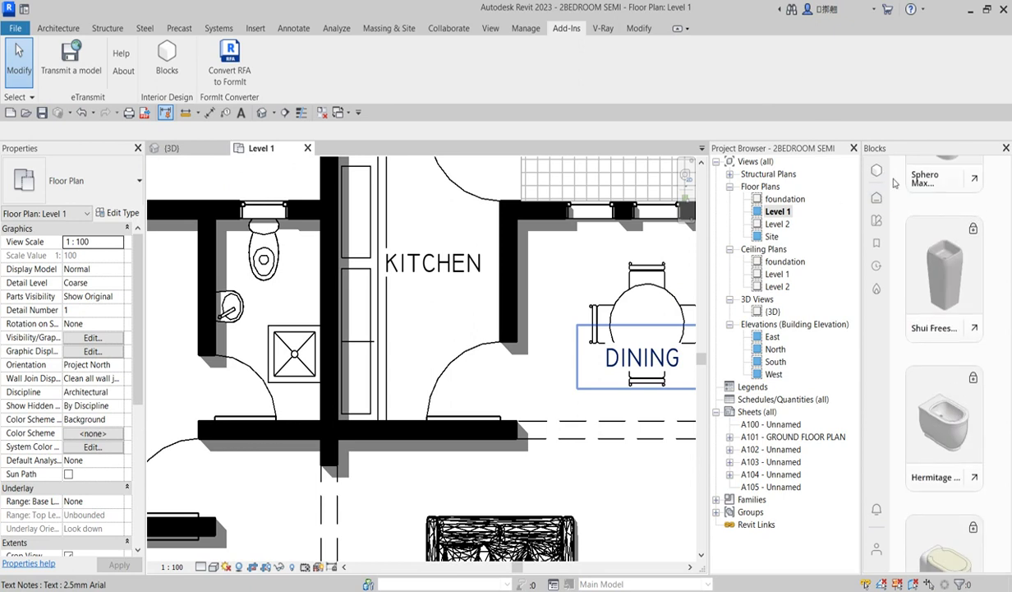
{"action": "left_click", "coordinate": [877, 199]}
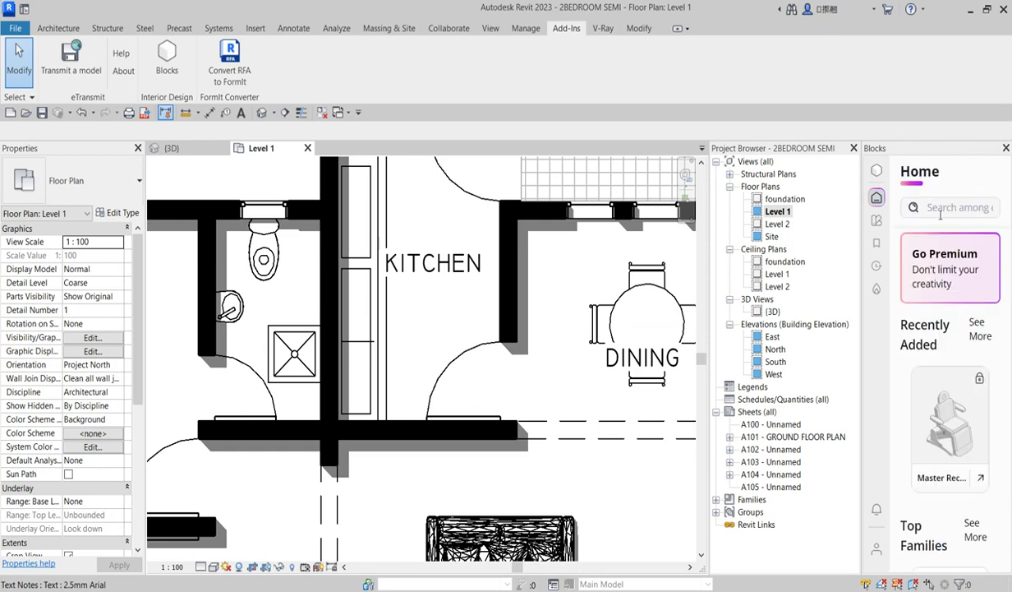
{"action": "scroll", "coordinate": [927, 197], "scroll_direction": "down", "scroll_amount": 2}
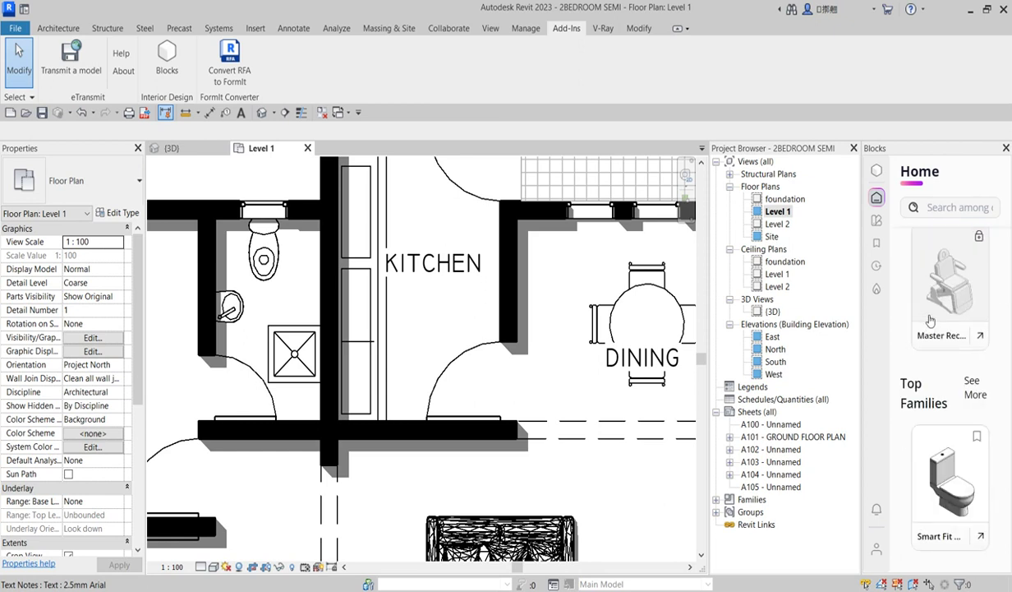
{"action": "scroll", "coordinate": [921, 206], "scroll_direction": "up", "scroll_amount": 1}
{"action": "scroll", "coordinate": [927, 220], "scroll_direction": "up", "scroll_amount": 1}
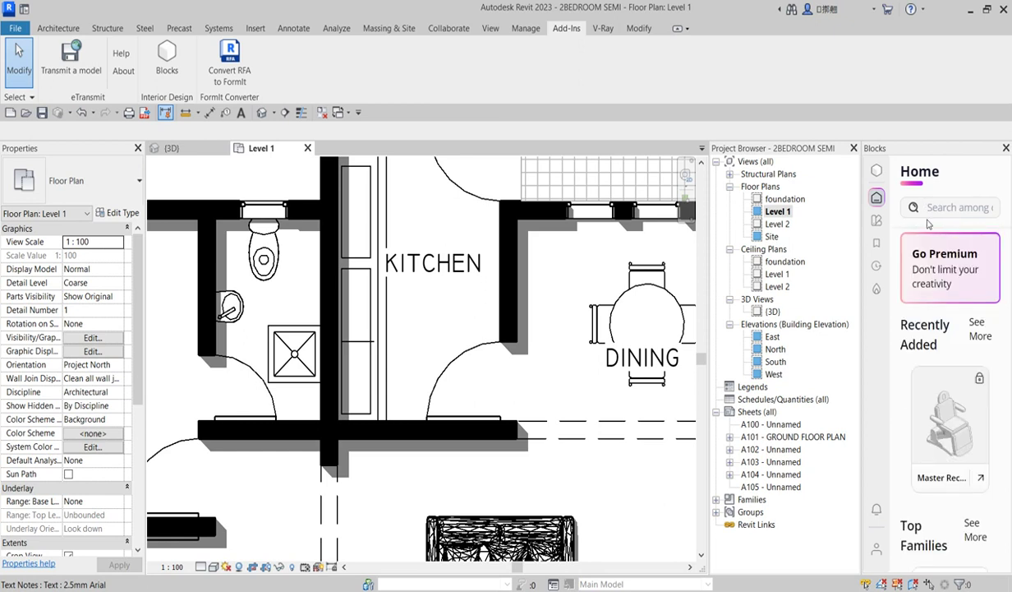
Search the Blocks library for sofas
{"action": "left_click", "coordinate": [946, 213]}
{"action": "type", "text": "sofas"}
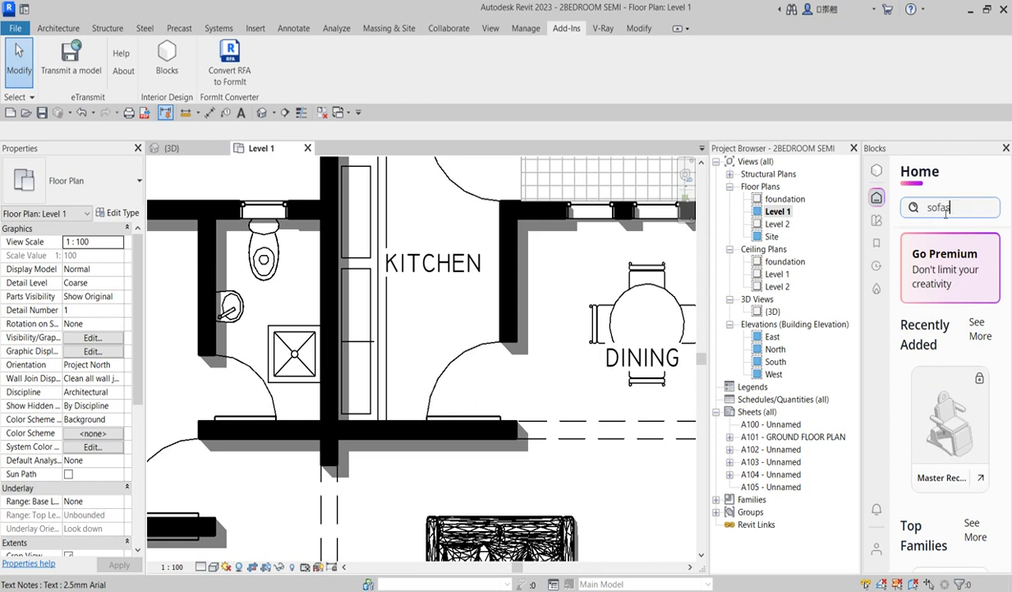
{"action": "key", "text": "Return"}
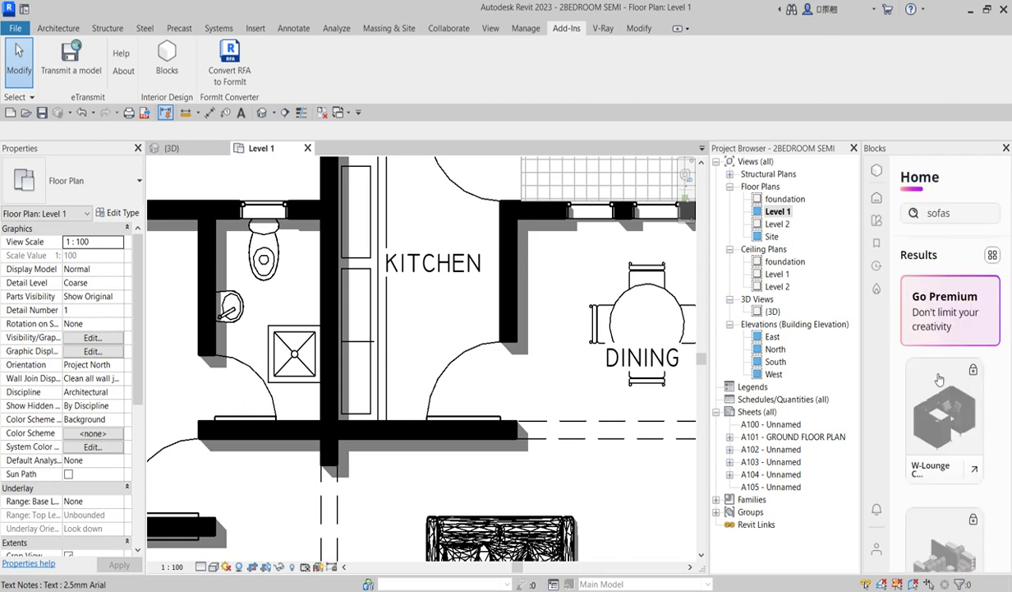
View the W-Lounge Cabin details and open its Office collection
{"action": "scroll", "coordinate": [939, 394], "scroll_direction": "down", "scroll_amount": 2}
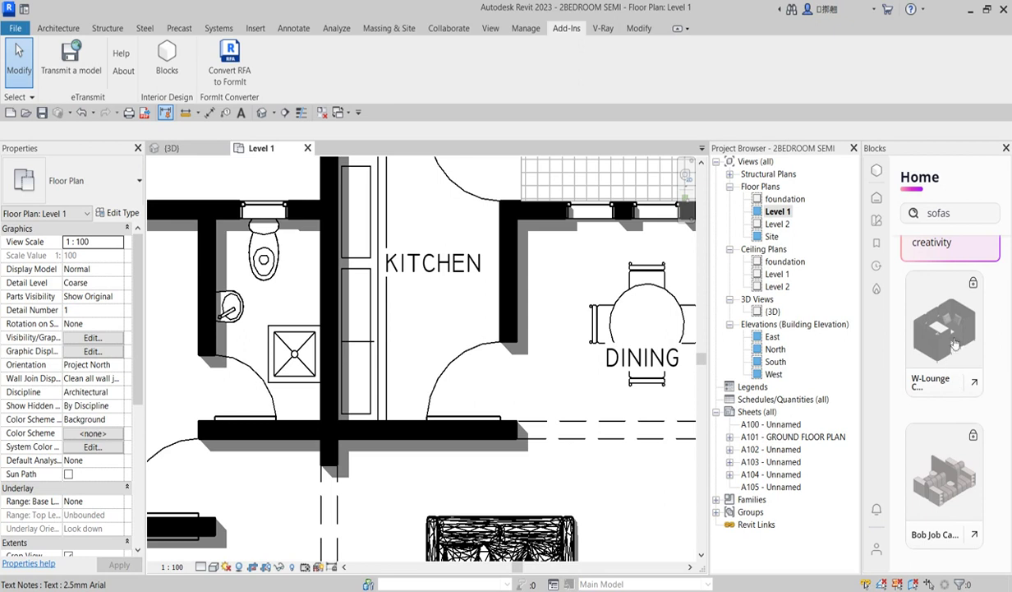
{"action": "left_click", "coordinate": [977, 384]}
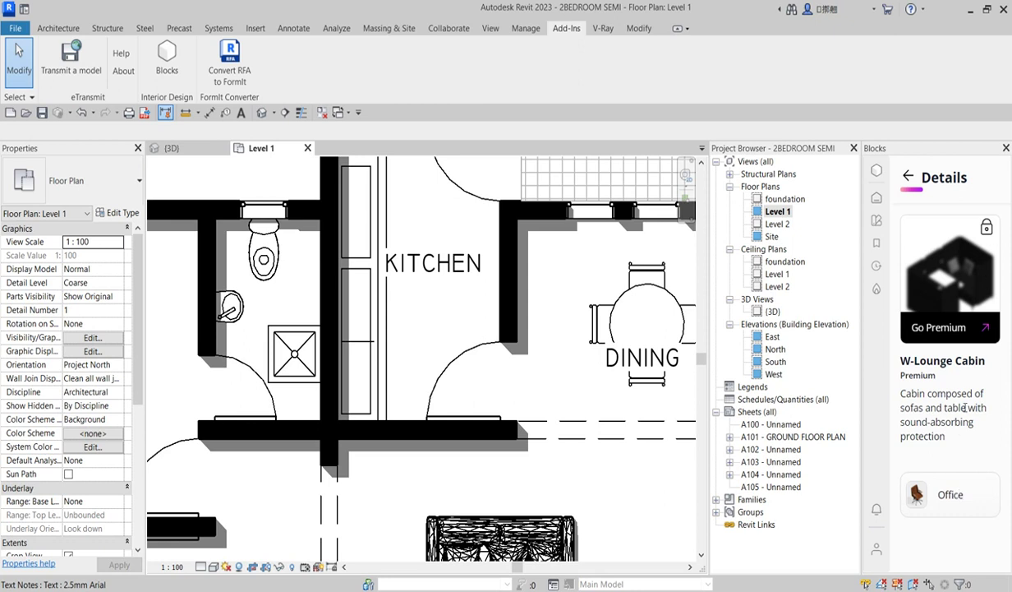
{"action": "left_click", "coordinate": [912, 486]}
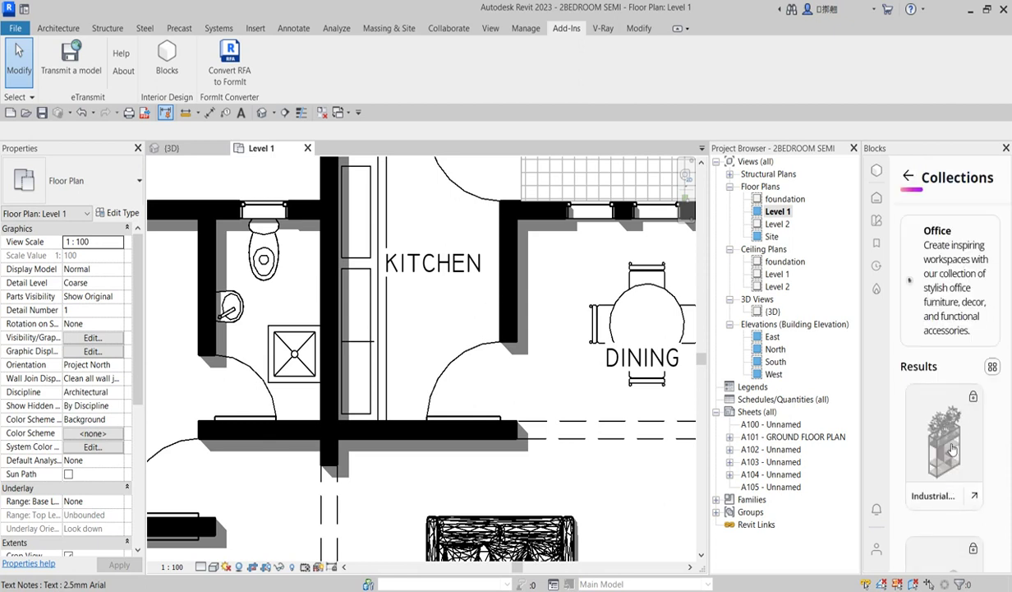
Scroll the Office collection and drag the Blocks panel wider to show two tile columns
{"action": "scroll", "coordinate": [947, 470], "scroll_direction": "down", "scroll_amount": 2}
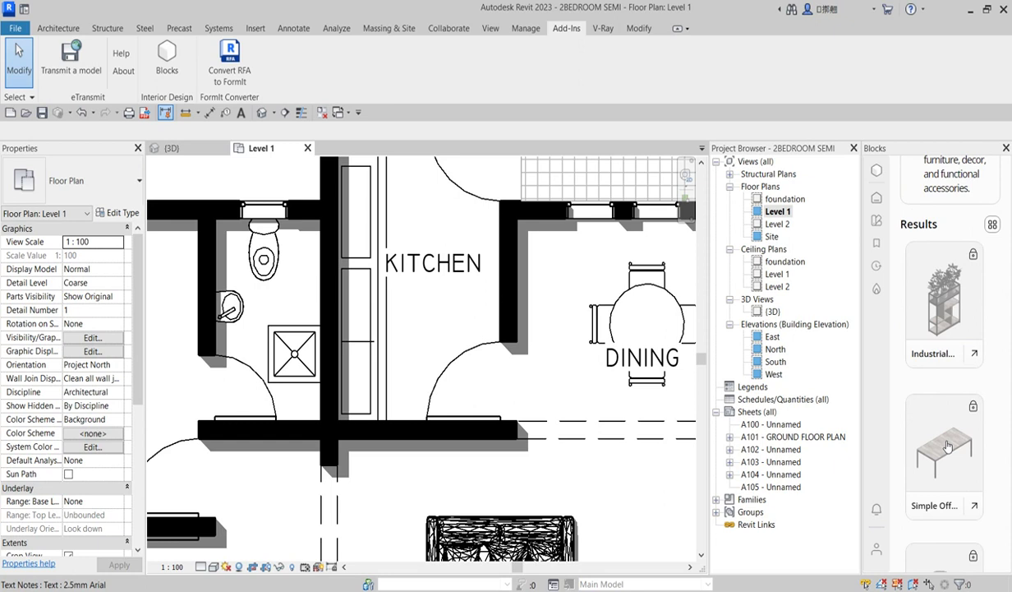
{"action": "scroll", "coordinate": [952, 468], "scroll_direction": "down", "scroll_amount": 2}
{"action": "scroll", "coordinate": [951, 466], "scroll_direction": "down", "scroll_amount": 1}
{"action": "scroll", "coordinate": [950, 465], "scroll_direction": "down", "scroll_amount": 2}
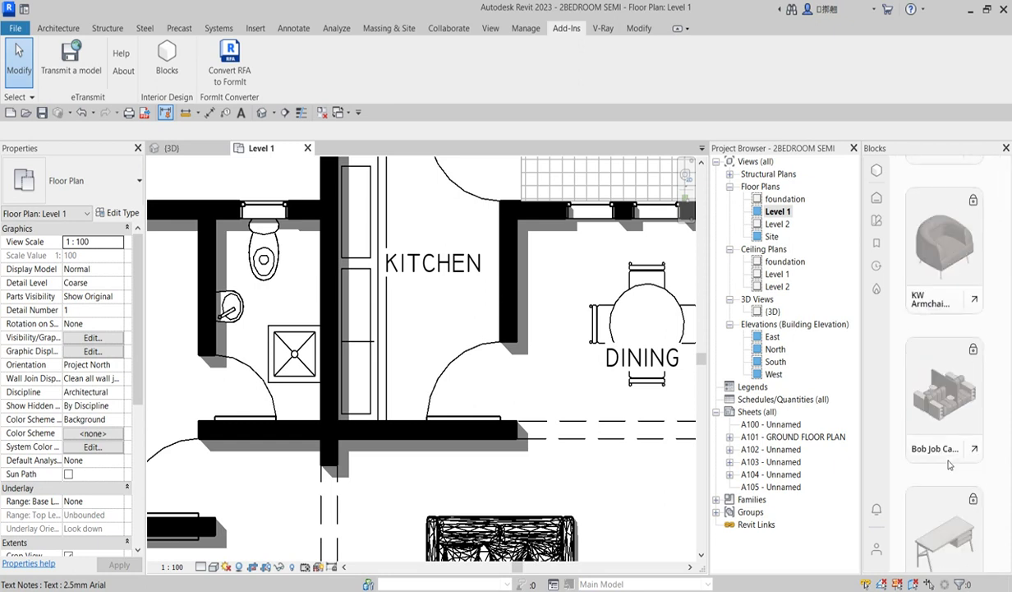
{"action": "scroll", "coordinate": [949, 464], "scroll_direction": "down", "scroll_amount": 2}
{"action": "scroll", "coordinate": [949, 464], "scroll_direction": "down", "scroll_amount": 3}
{"action": "scroll", "coordinate": [950, 464], "scroll_direction": "down", "scroll_amount": 3}
{"action": "scroll", "coordinate": [949, 464], "scroll_direction": "down", "scroll_amount": 3}
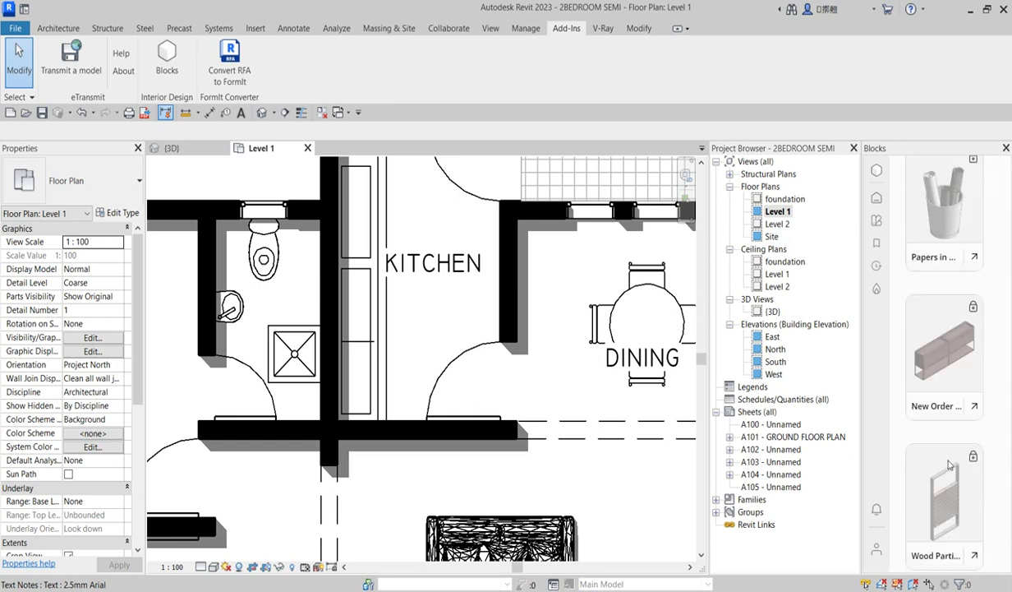
{"action": "scroll", "coordinate": [949, 464], "scroll_direction": "down", "scroll_amount": 2}
{"action": "scroll", "coordinate": [949, 465], "scroll_direction": "down", "scroll_amount": 2}
{"action": "scroll", "coordinate": [949, 465], "scroll_direction": "down", "scroll_amount": 2}
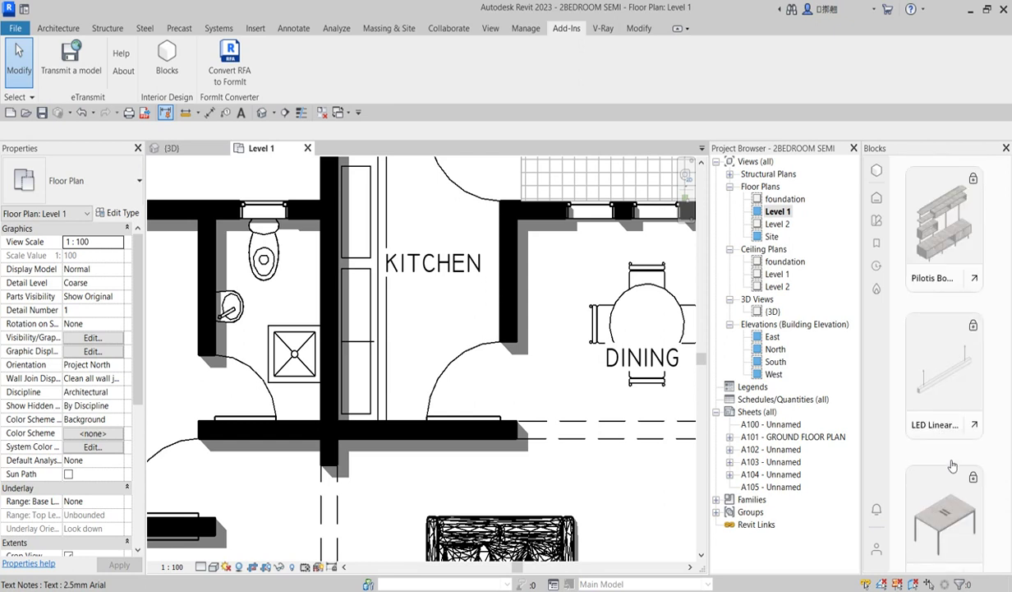
{"action": "scroll", "coordinate": [950, 465], "scroll_direction": "down", "scroll_amount": 2}
{"action": "scroll", "coordinate": [951, 466], "scroll_direction": "down", "scroll_amount": 2}
{"action": "scroll", "coordinate": [952, 466], "scroll_direction": "down", "scroll_amount": 2}
{"action": "scroll", "coordinate": [953, 466], "scroll_direction": "down", "scroll_amount": 2}
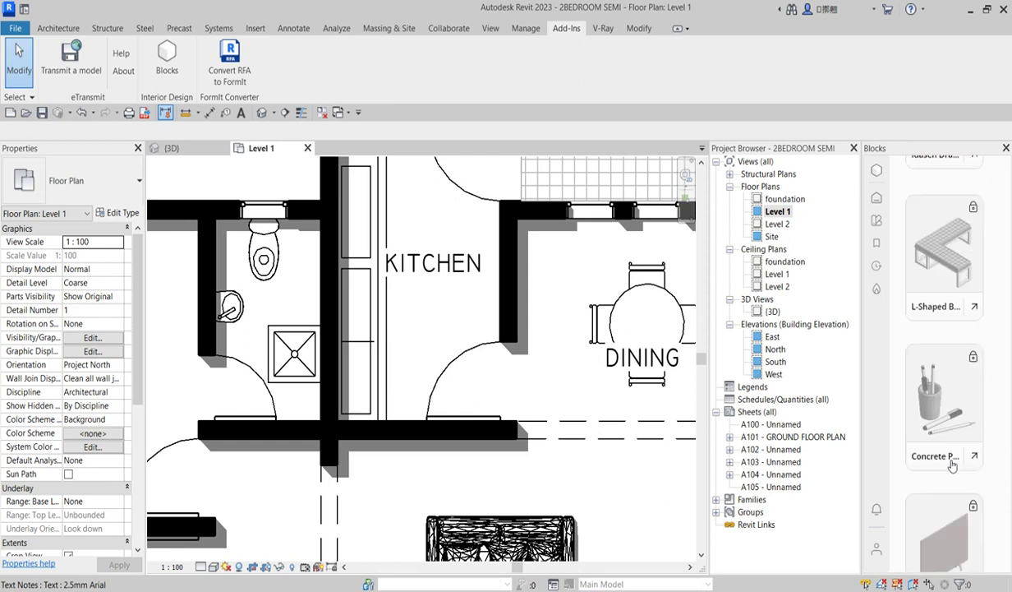
{"action": "scroll", "coordinate": [953, 465], "scroll_direction": "down", "scroll_amount": 2}
{"action": "scroll", "coordinate": [952, 466], "scroll_direction": "down", "scroll_amount": 2}
{"action": "scroll", "coordinate": [952, 466], "scroll_direction": "down", "scroll_amount": 2}
{"action": "scroll", "coordinate": [952, 466], "scroll_direction": "down", "scroll_amount": 2}
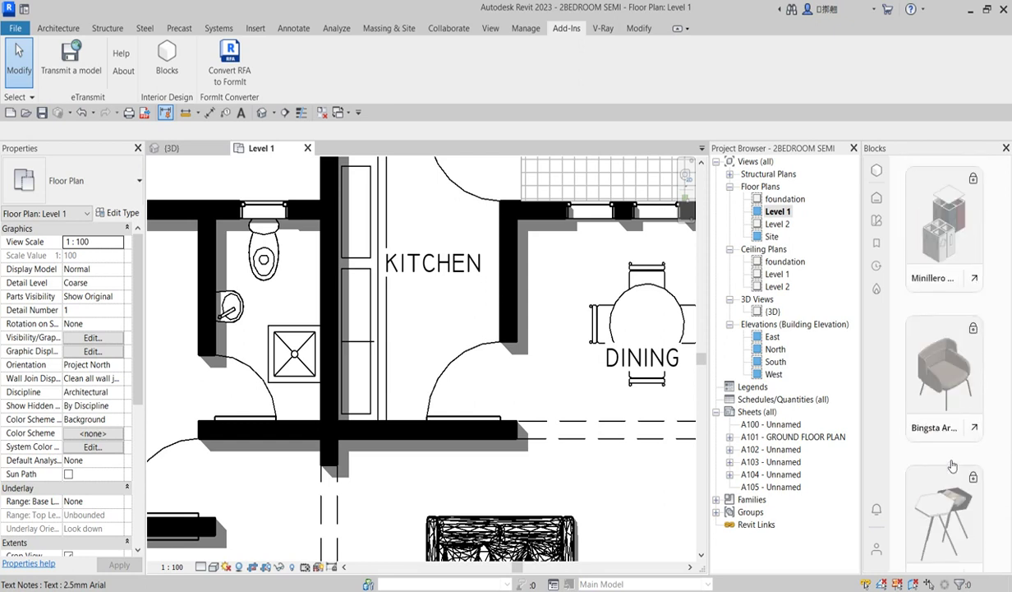
{"action": "scroll", "coordinate": [952, 466], "scroll_direction": "down", "scroll_amount": 2}
{"action": "scroll", "coordinate": [952, 466], "scroll_direction": "down", "scroll_amount": 2}
{"action": "scroll", "coordinate": [952, 466], "scroll_direction": "down", "scroll_amount": 2}
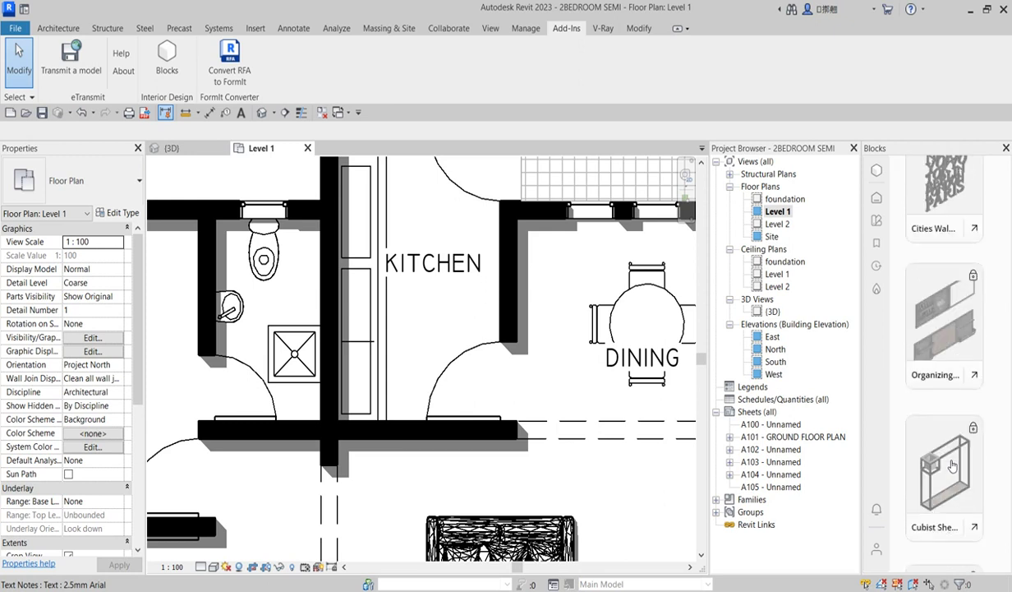
{"action": "scroll", "coordinate": [952, 466], "scroll_direction": "down", "scroll_amount": 2}
{"action": "scroll", "coordinate": [952, 466], "scroll_direction": "down", "scroll_amount": 2}
{"action": "scroll", "coordinate": [952, 466], "scroll_direction": "down", "scroll_amount": 2}
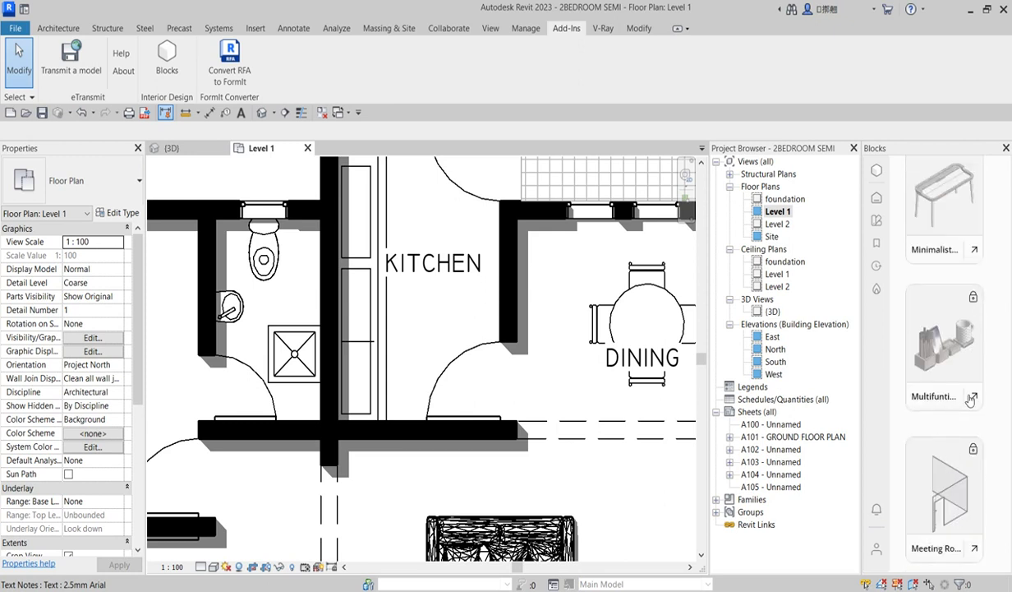
{"action": "scroll", "coordinate": [962, 419], "scroll_direction": "down", "scroll_amount": 2}
{"action": "scroll", "coordinate": [955, 444], "scroll_direction": "down", "scroll_amount": 2}
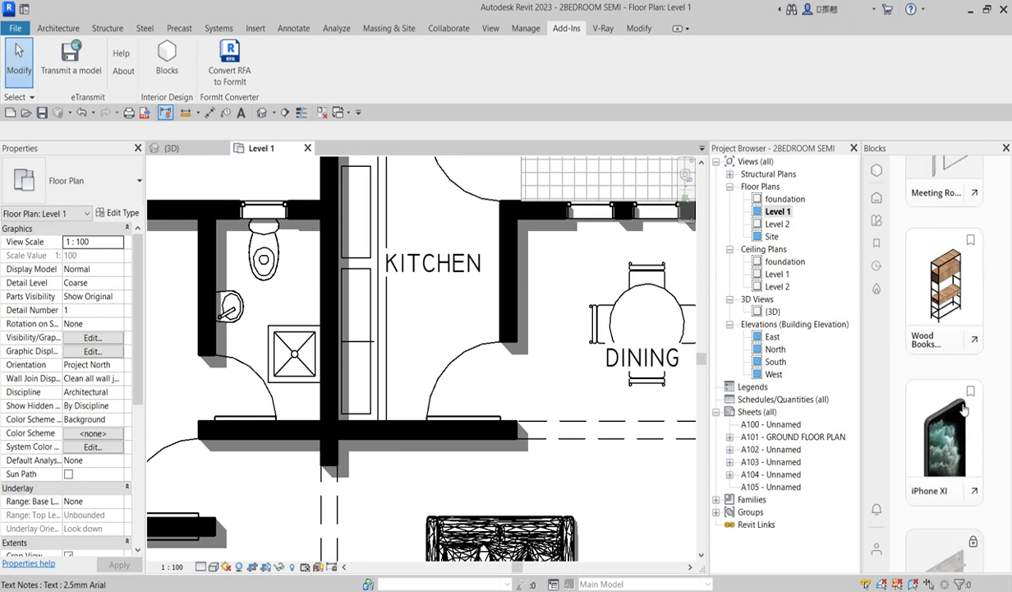
{"action": "scroll", "coordinate": [973, 445], "scroll_direction": "down", "scroll_amount": 2}
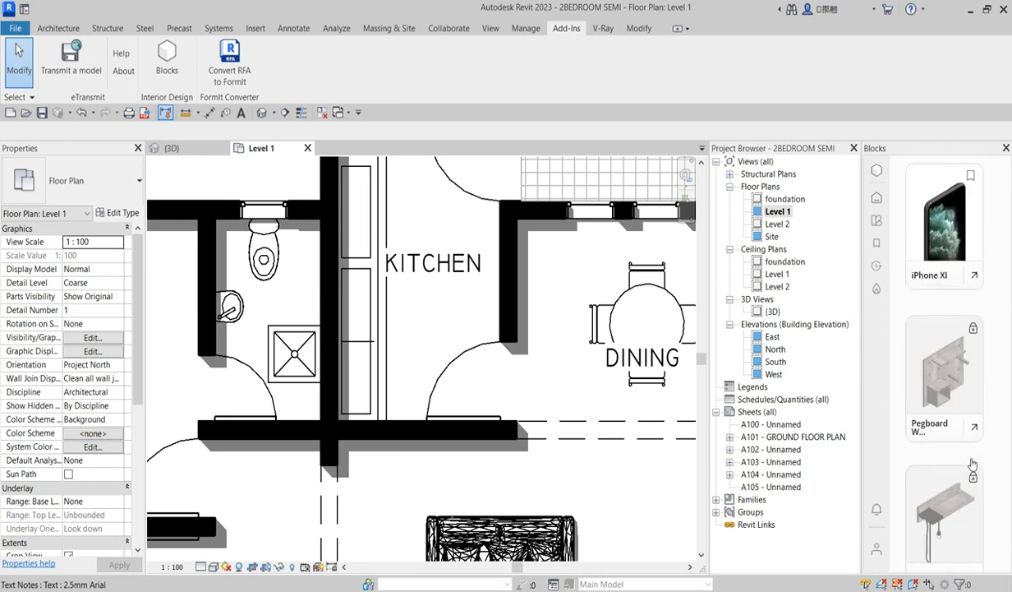
{"action": "scroll", "coordinate": [969, 446], "scroll_direction": "down", "scroll_amount": 2}
{"action": "scroll", "coordinate": [967, 449], "scroll_direction": "down", "scroll_amount": 2}
{"action": "scroll", "coordinate": [963, 451], "scroll_direction": "down", "scroll_amount": 2}
{"action": "scroll", "coordinate": [961, 452], "scroll_direction": "down", "scroll_amount": 4}
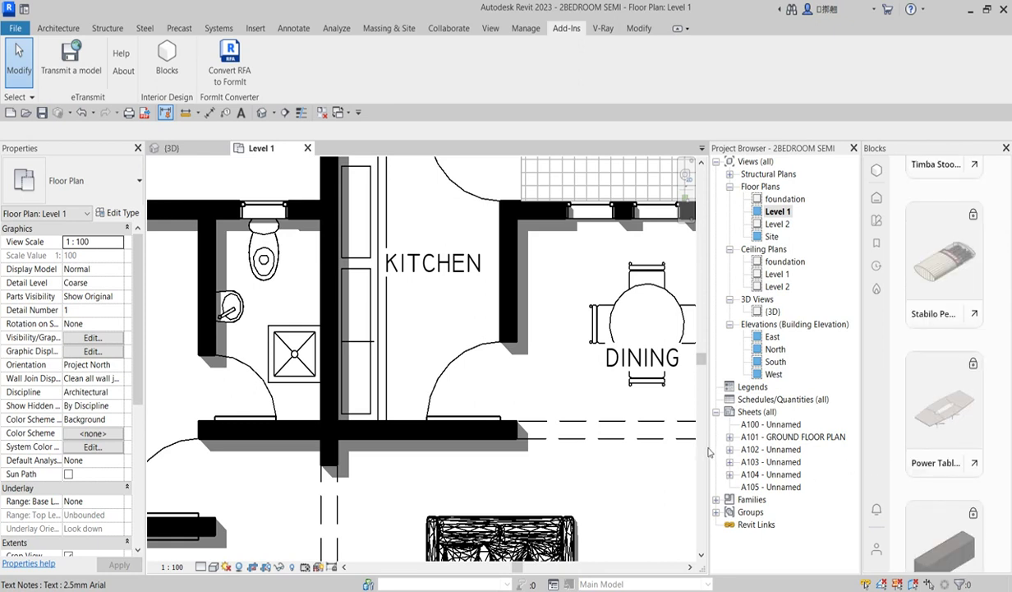
{"action": "left_click_drag", "start_coordinate": [714, 455], "coordinate": [666, 450]}
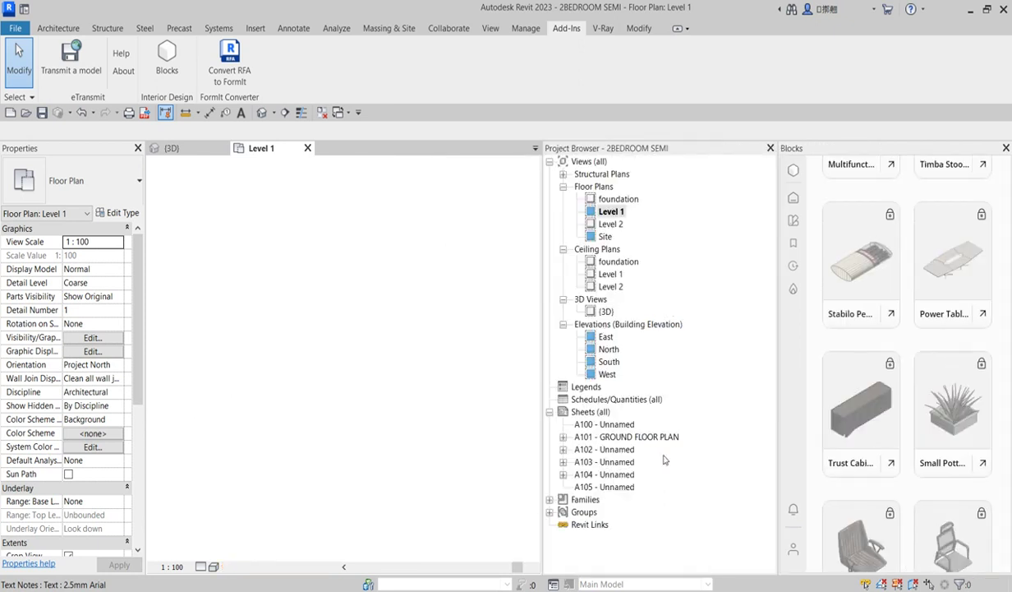
Scroll the Office tiles past Lan Chair, Forest Table and OKOME Sofa to the Notes and Pencil Holder
{"action": "scroll", "coordinate": [930, 434], "scroll_direction": "down", "scroll_amount": 3}
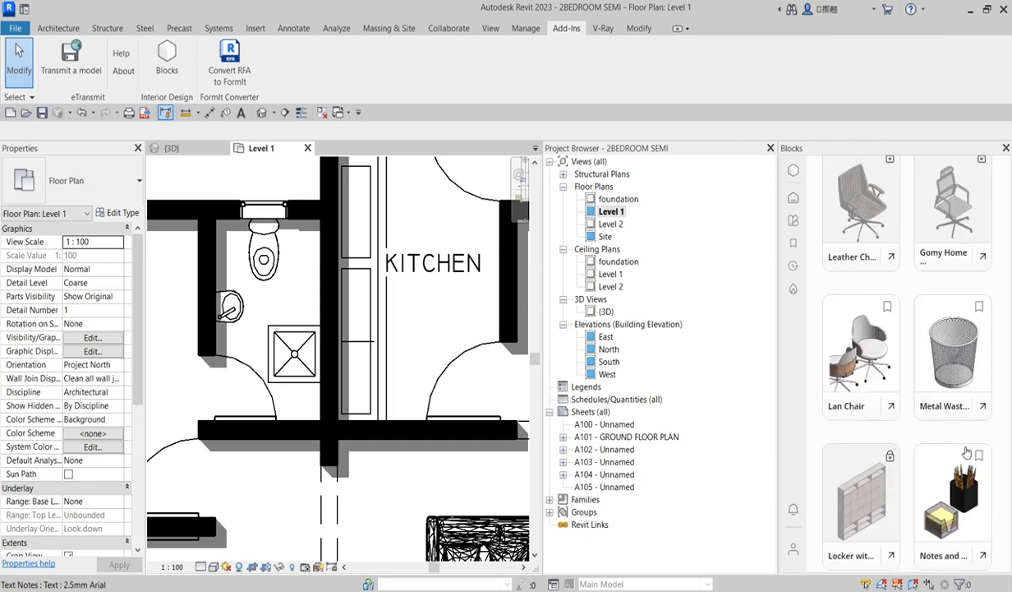
{"action": "scroll", "coordinate": [957, 451], "scroll_direction": "down", "scroll_amount": 1}
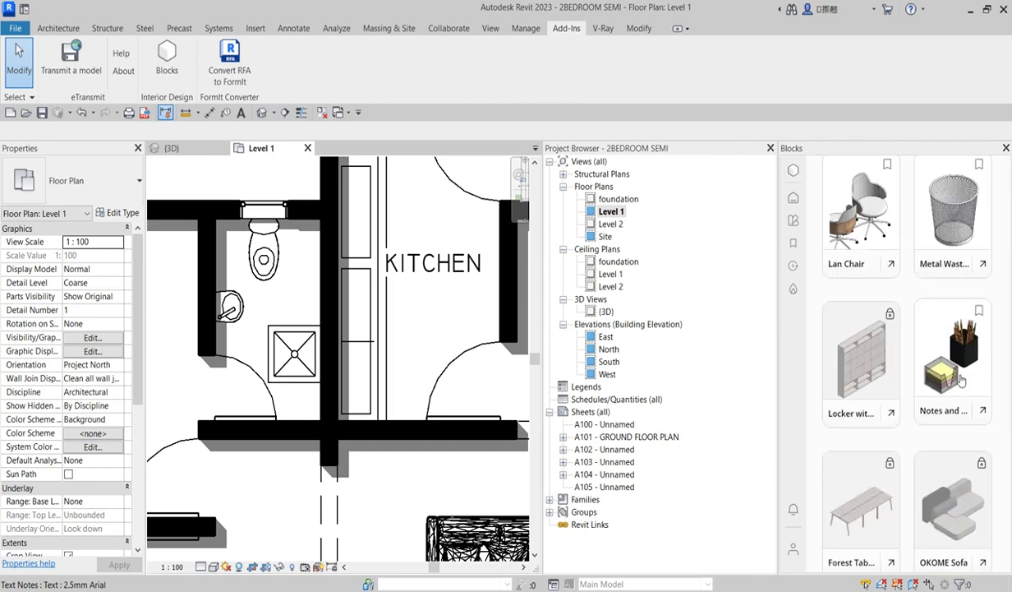
{"action": "scroll", "coordinate": [962, 386], "scroll_direction": "down", "scroll_amount": 3}
{"action": "scroll", "coordinate": [962, 380], "scroll_direction": "down", "scroll_amount": 3}
{"action": "scroll", "coordinate": [961, 379], "scroll_direction": "down", "scroll_amount": 3}
{"action": "scroll", "coordinate": [957, 402], "scroll_direction": "down", "scroll_amount": 5}
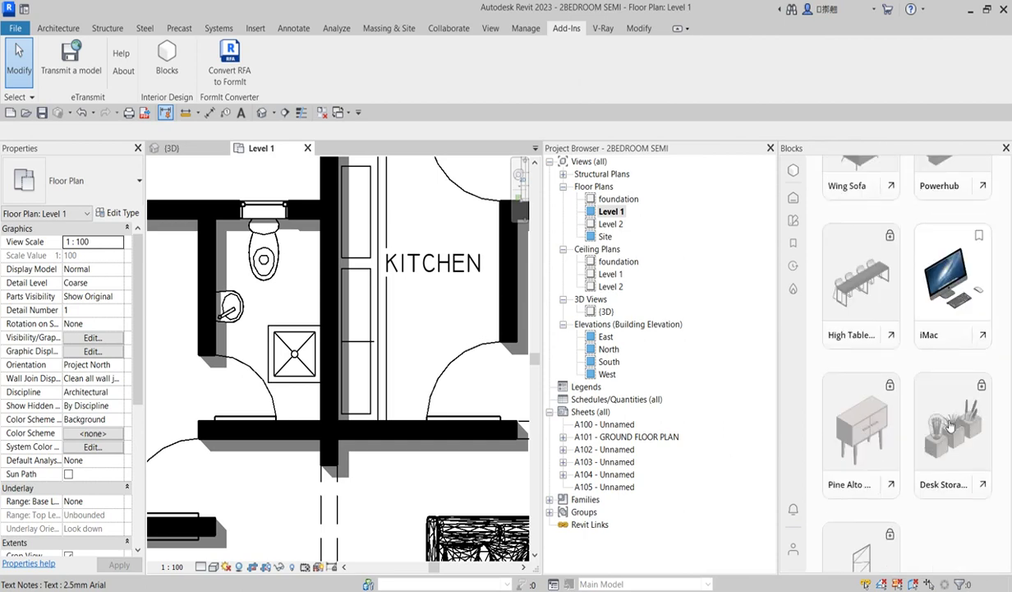
{"action": "scroll", "coordinate": [949, 422], "scroll_direction": "down", "scroll_amount": 1}
{"action": "scroll", "coordinate": [951, 425], "scroll_direction": "up", "scroll_amount": 3}
{"action": "scroll", "coordinate": [951, 424], "scroll_direction": "down", "scroll_amount": 3}
{"action": "scroll", "coordinate": [952, 431], "scroll_direction": "down", "scroll_amount": 2}
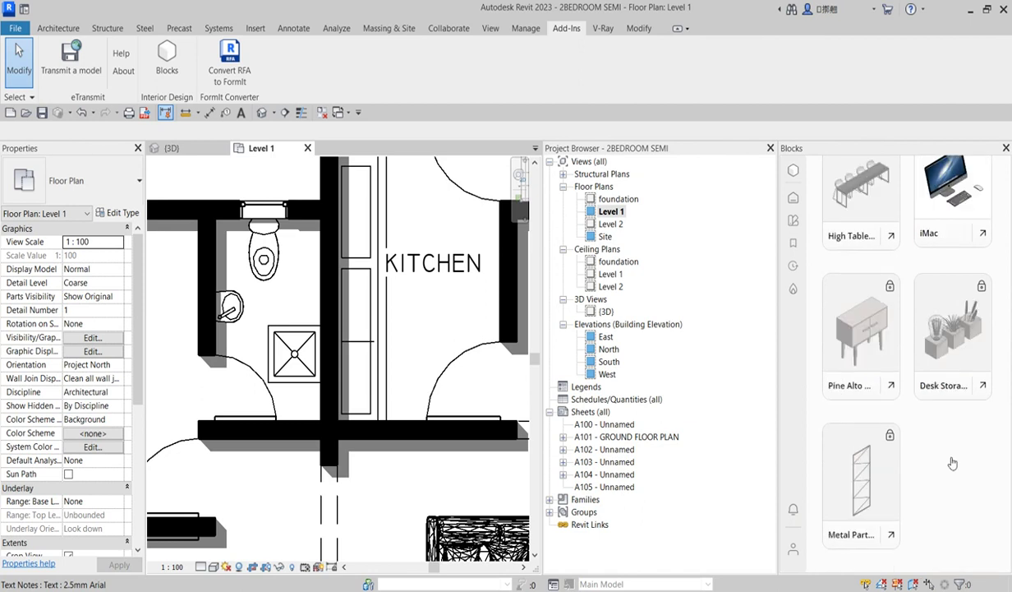
{"action": "scroll", "coordinate": [952, 439], "scroll_direction": "up", "scroll_amount": 2}
{"action": "scroll", "coordinate": [953, 452], "scroll_direction": "up", "scroll_amount": 1}
{"action": "scroll", "coordinate": [951, 452], "scroll_direction": "up", "scroll_amount": 1}
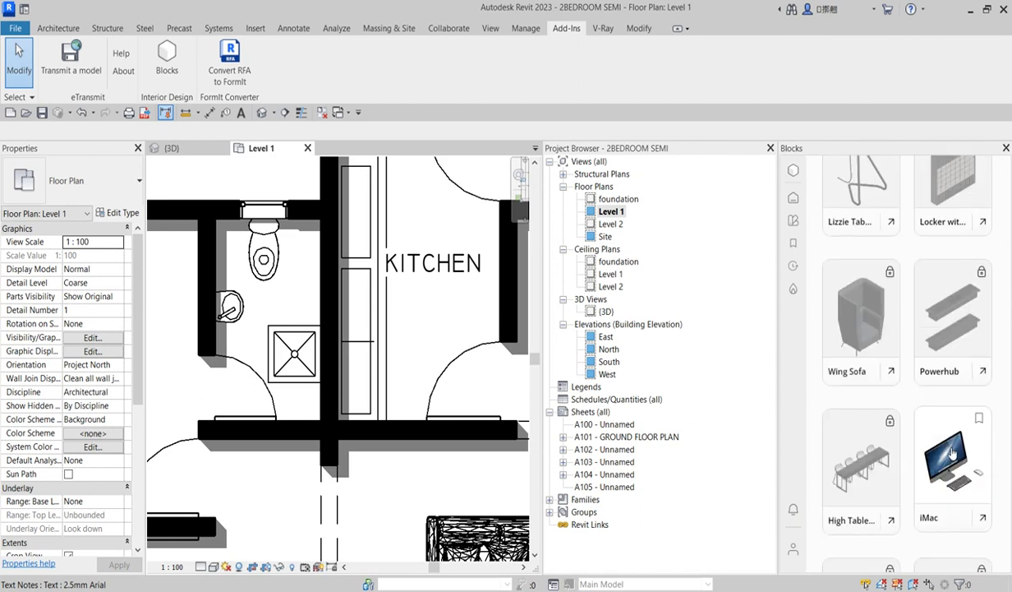
{"action": "scroll", "coordinate": [950, 443], "scroll_direction": "up", "scroll_amount": 2}
{"action": "scroll", "coordinate": [937, 411], "scroll_direction": "up", "scroll_amount": 1}
{"action": "scroll", "coordinate": [921, 378], "scroll_direction": "up", "scroll_amount": 1}
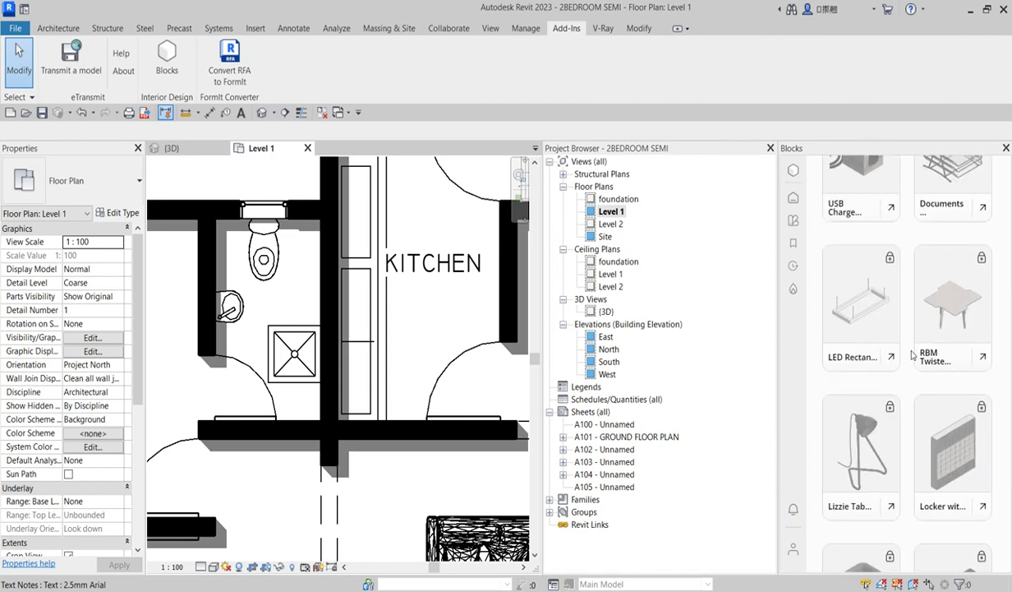
{"action": "scroll", "coordinate": [917, 361], "scroll_direction": "up", "scroll_amount": 2}
{"action": "scroll", "coordinate": [925, 378], "scroll_direction": "up", "scroll_amount": 1}
{"action": "scroll", "coordinate": [936, 399], "scroll_direction": "up", "scroll_amount": 4}
{"action": "scroll", "coordinate": [945, 415], "scroll_direction": "up", "scroll_amount": 3}
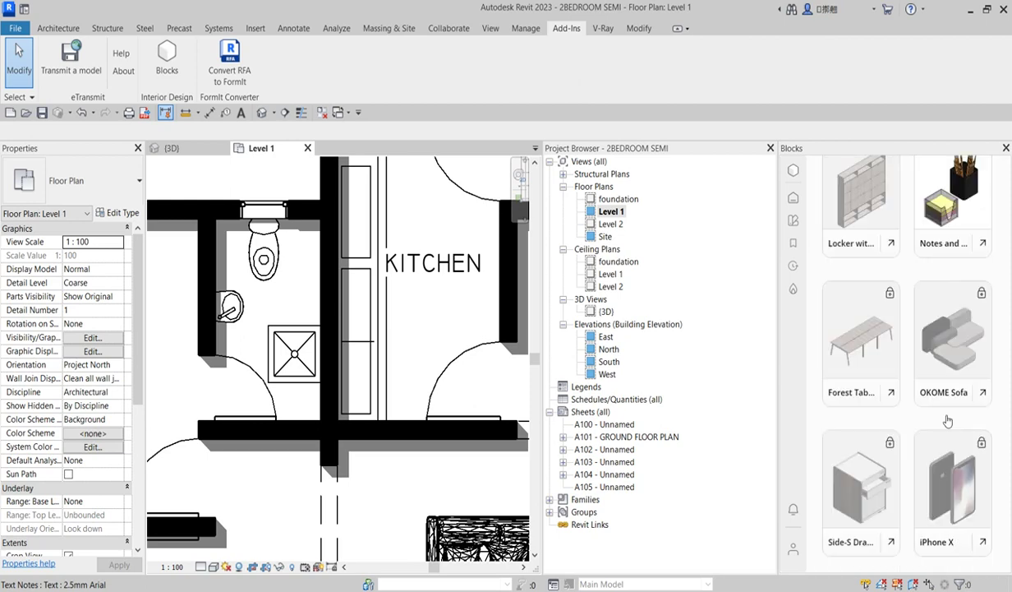
{"action": "scroll", "coordinate": [957, 300], "scroll_direction": "up", "scroll_amount": 1}
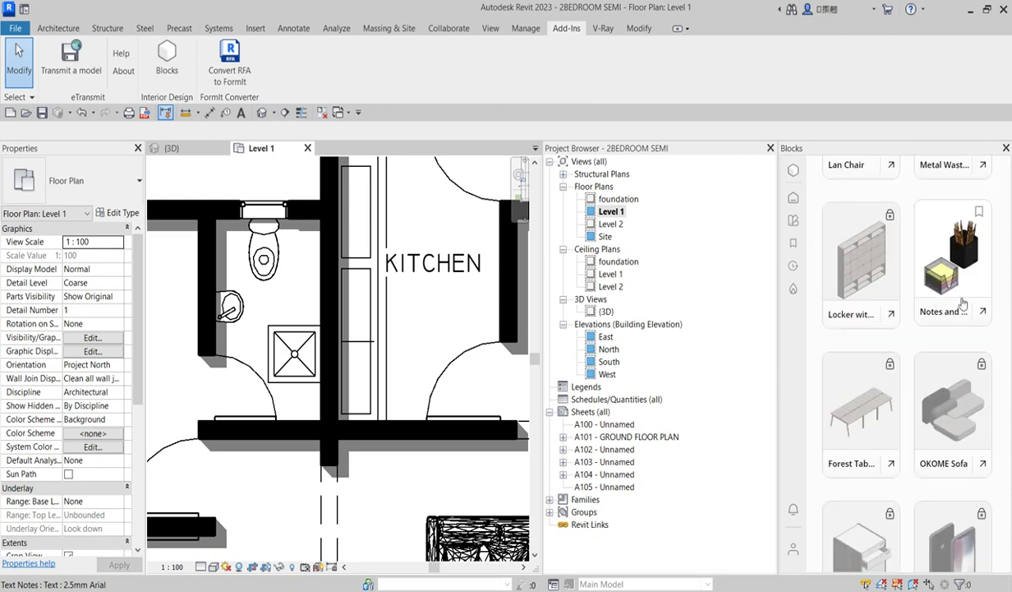
Place a Notes and Pencil Holder block in the living room
{"action": "left_click", "coordinate": [963, 245]}
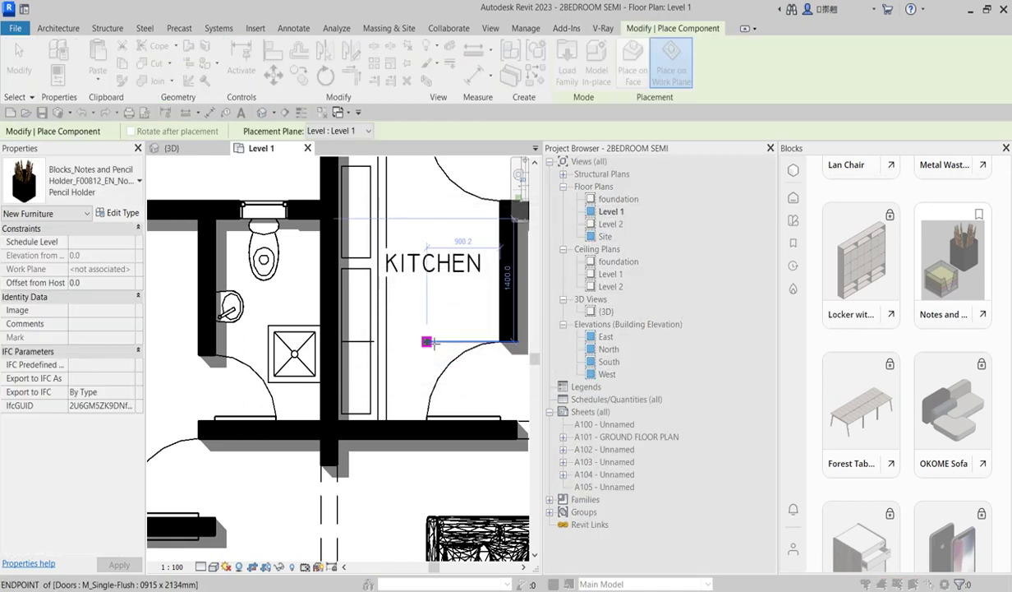
{"action": "scroll", "coordinate": [427, 341], "scroll_direction": "up", "scroll_amount": 2}
{"action": "scroll", "coordinate": [383, 332], "scroll_direction": "up", "scroll_amount": 2}
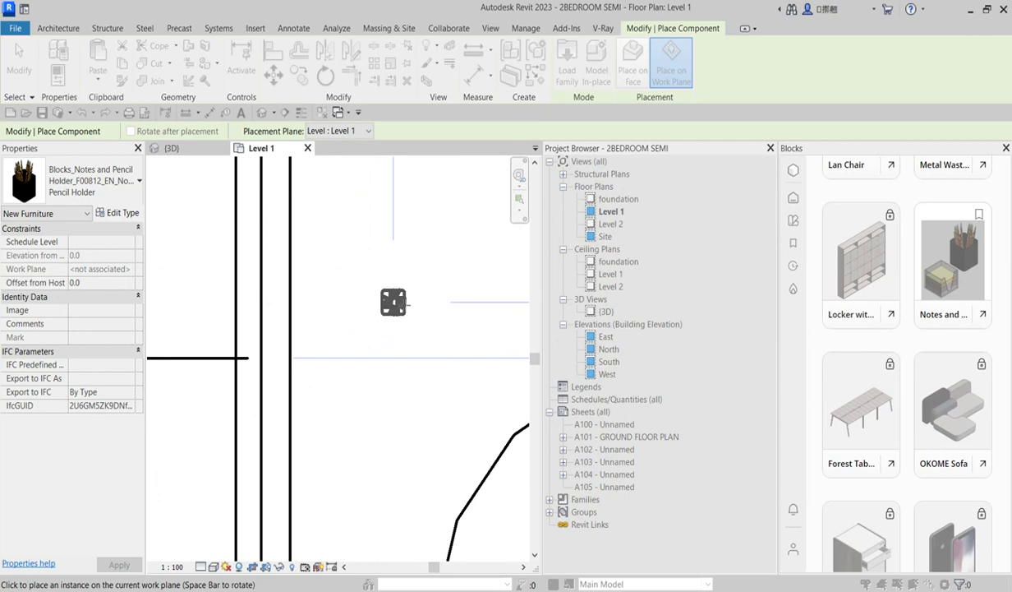
{"action": "scroll", "coordinate": [393, 301], "scroll_direction": "down", "scroll_amount": 1}
{"action": "scroll", "coordinate": [379, 461], "scroll_direction": "down", "scroll_amount": 1}
{"action": "scroll", "coordinate": [392, 384], "scroll_direction": "down", "scroll_amount": 2}
{"action": "scroll", "coordinate": [398, 384], "scroll_direction": "down", "scroll_amount": 2}
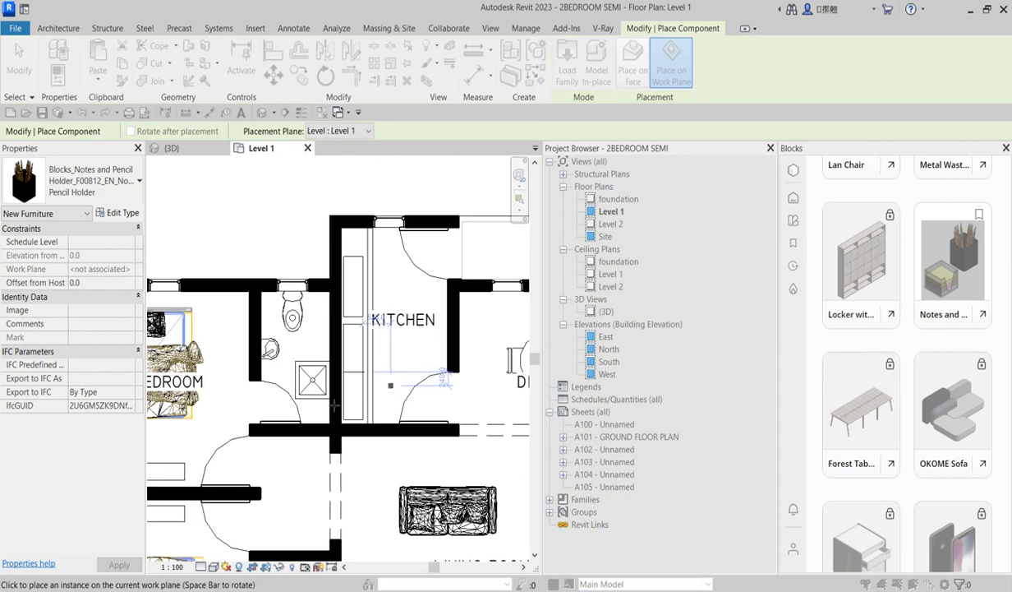
{"action": "scroll", "coordinate": [418, 383], "scroll_direction": "down", "scroll_amount": 3}
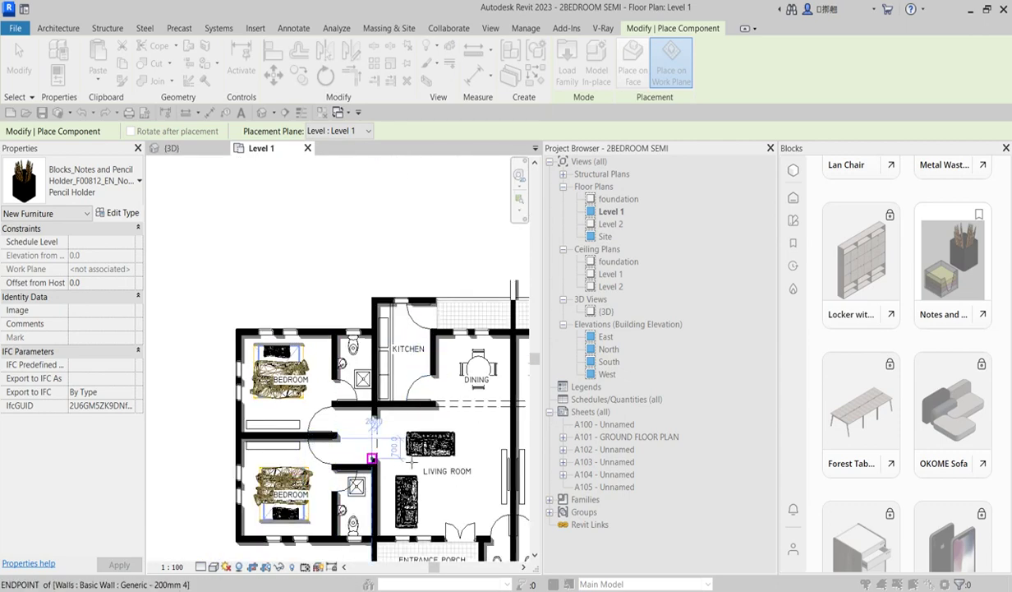
{"action": "scroll", "coordinate": [462, 520], "scroll_direction": "up", "scroll_amount": 1}
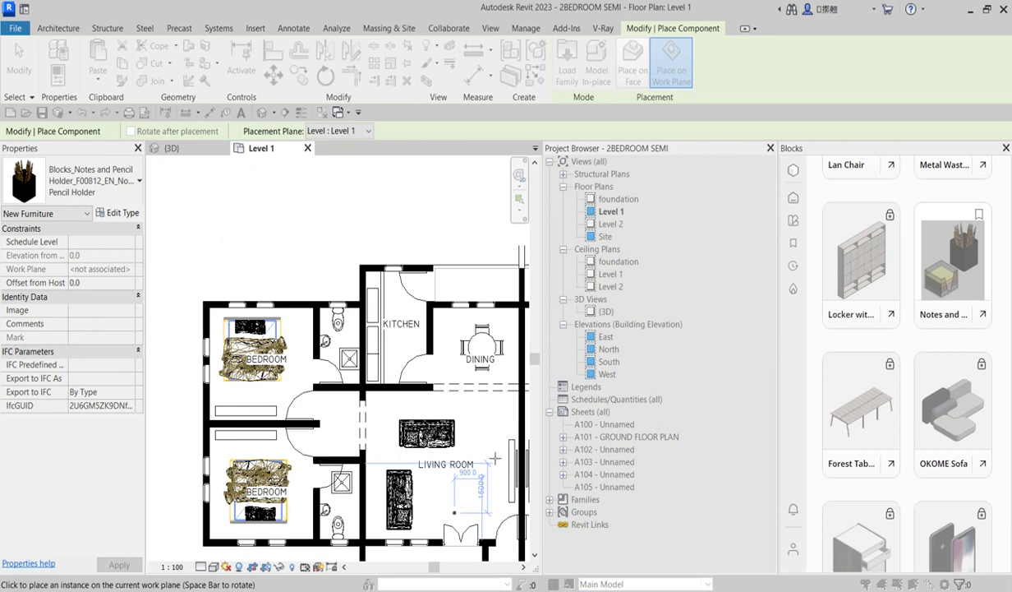
{"action": "scroll", "coordinate": [495, 458], "scroll_direction": "up", "scroll_amount": 2}
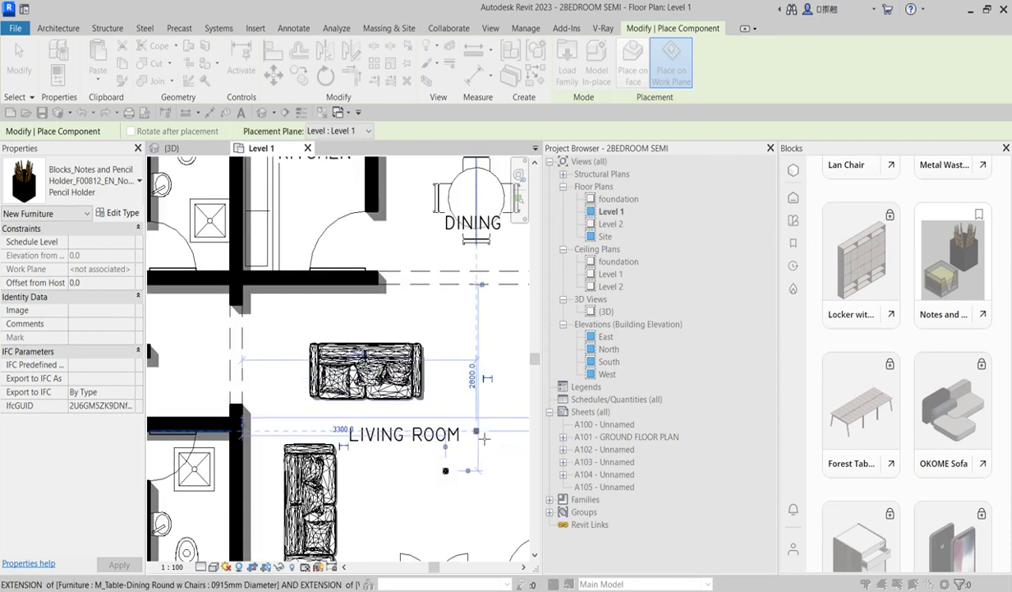
{"action": "key", "text": "Escape"}
Select the placed pencil holder, check its type list, and close the Project Browser
{"action": "scroll", "coordinate": [453, 470], "scroll_direction": "down", "scroll_amount": 1}
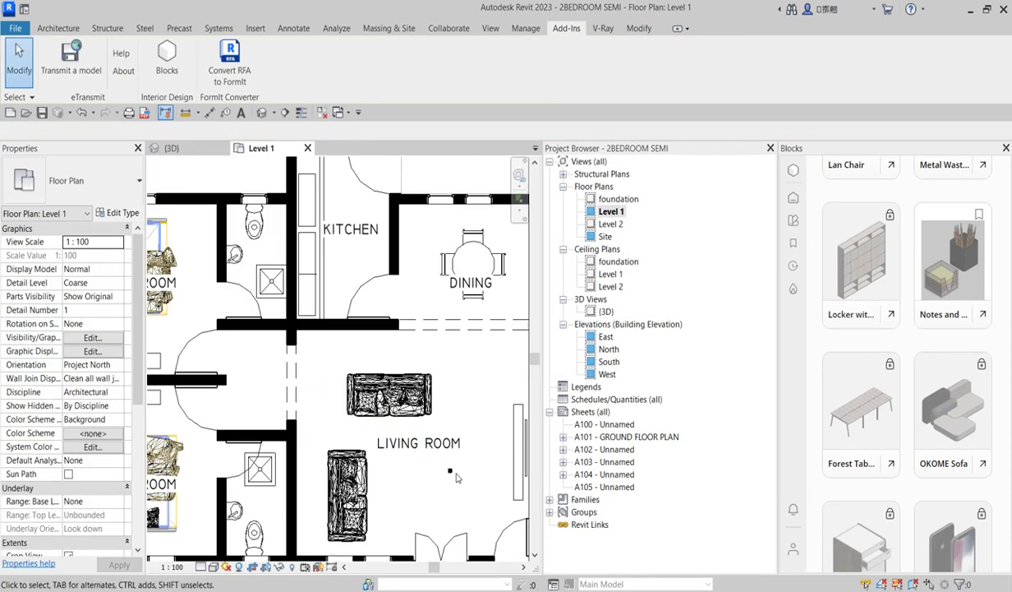
{"action": "scroll", "coordinate": [457, 477], "scroll_direction": "up", "scroll_amount": 2}
{"action": "left_click", "coordinate": [446, 468]}
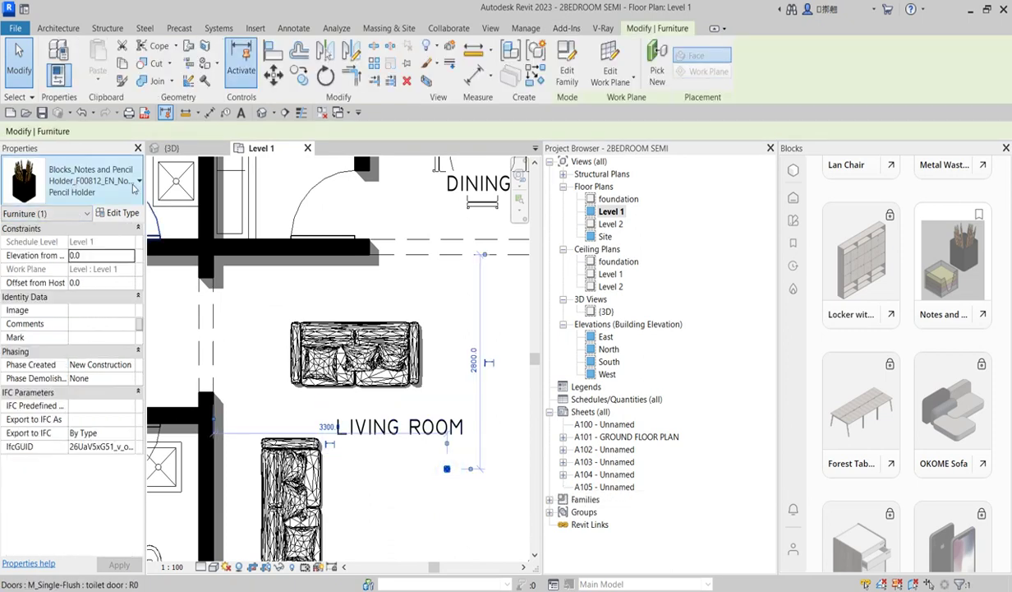
{"action": "left_click", "coordinate": [134, 189]}
{"action": "scroll", "coordinate": [136, 271], "scroll_direction": "down", "scroll_amount": 3}
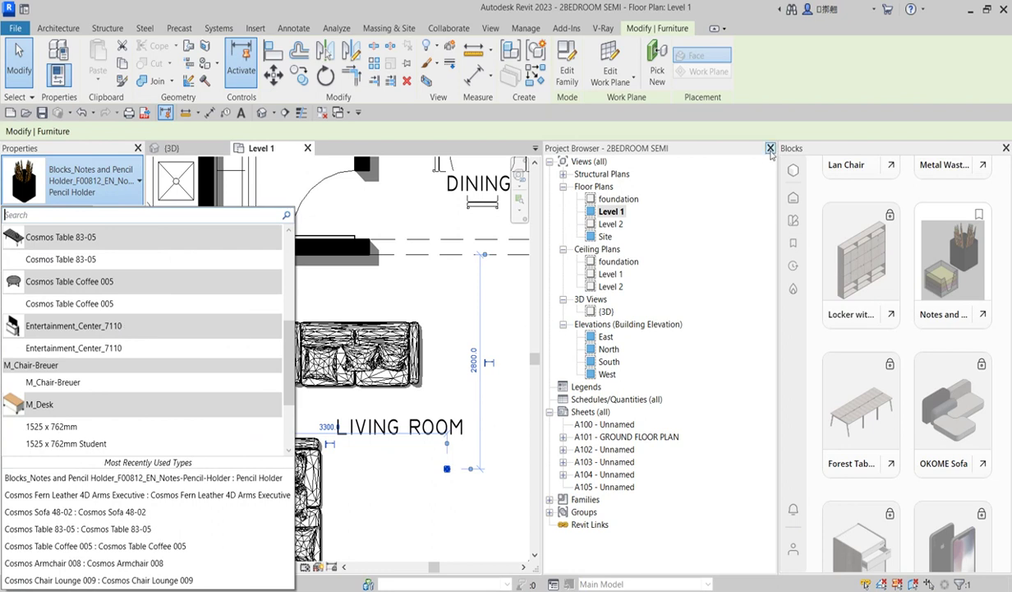
{"action": "left_click", "coordinate": [770, 148]}
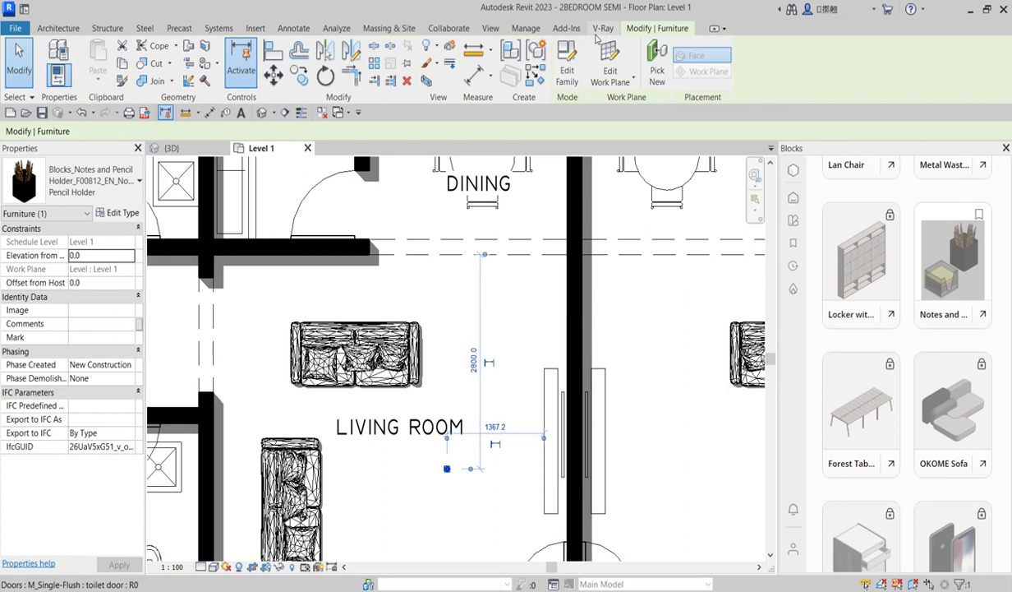
{"action": "left_click", "coordinate": [601, 28]}
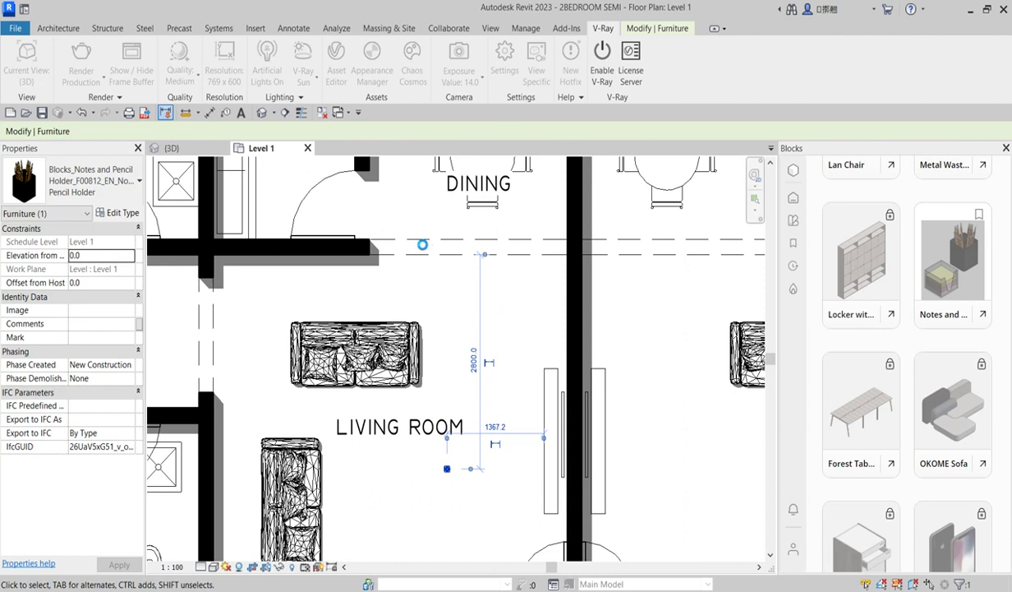
Select the living room sofa and launch Chaos Cosmos from the V-Ray tools
{"action": "scroll", "coordinate": [664, 338], "scroll_direction": "down", "scroll_amount": 1}
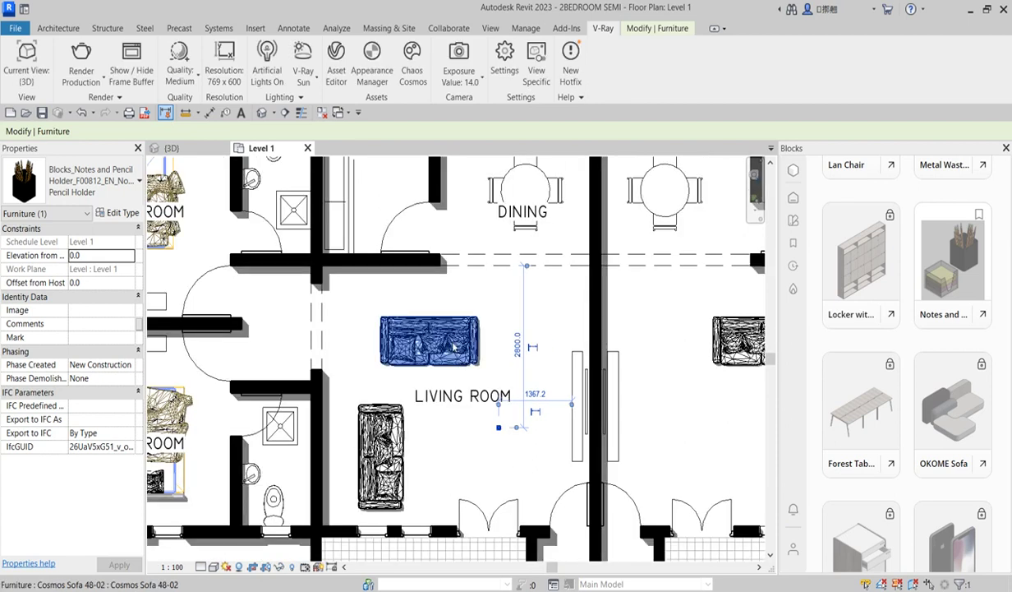
{"action": "left_click", "coordinate": [440, 346]}
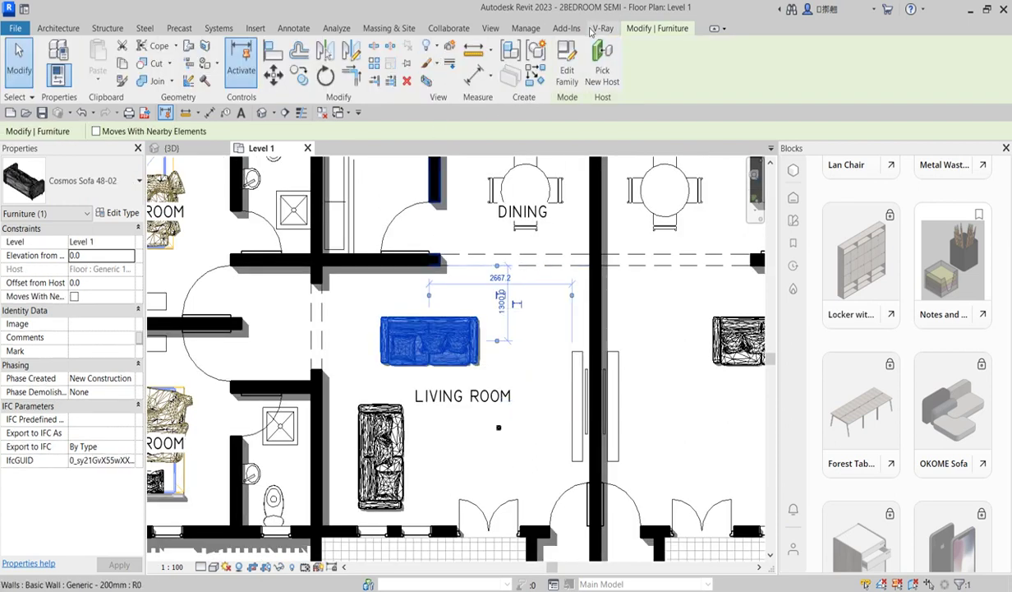
{"action": "left_click", "coordinate": [593, 30]}
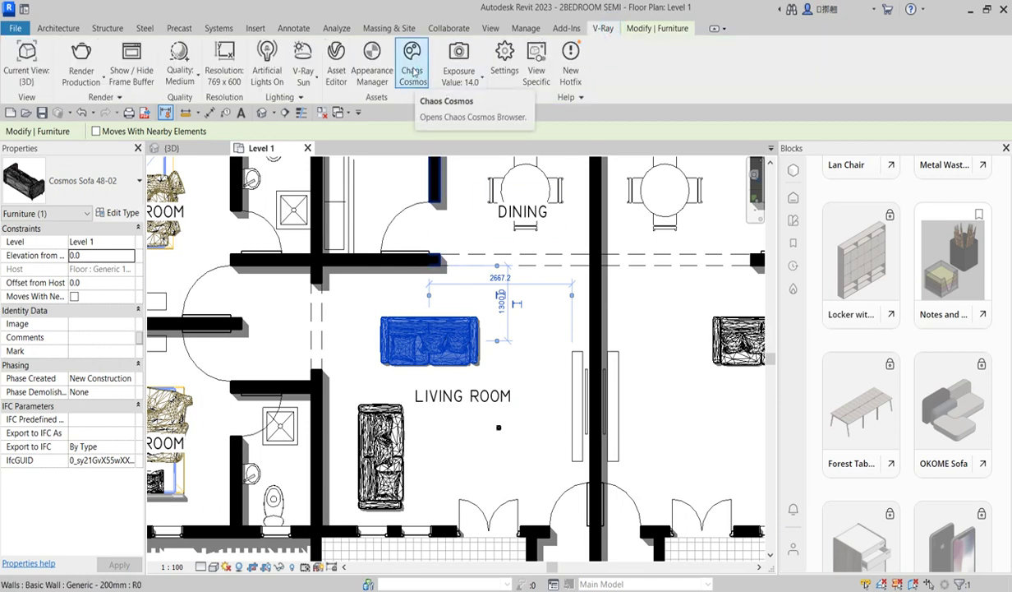
{"action": "left_click", "coordinate": [413, 72]}
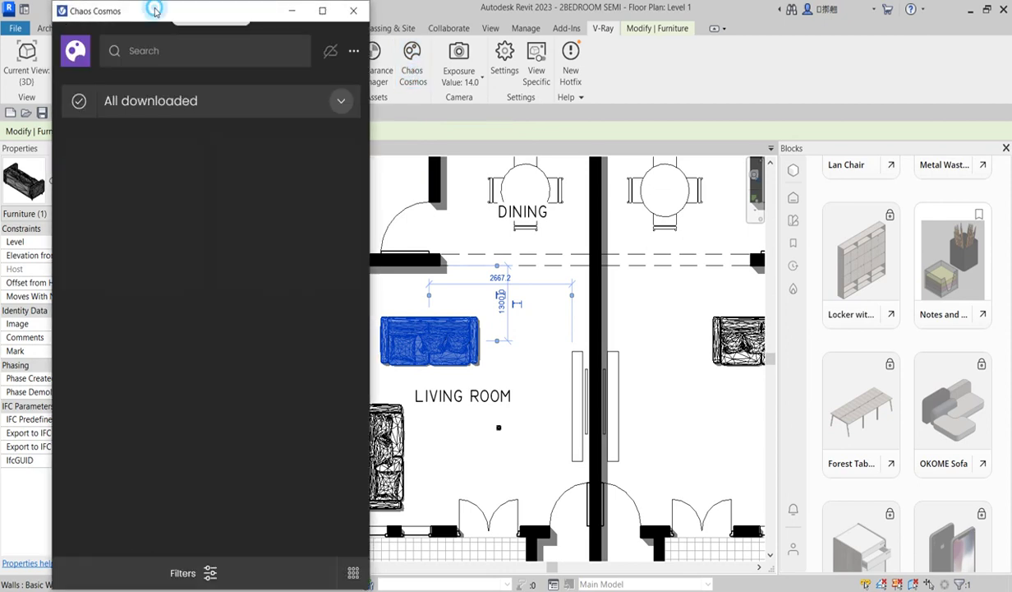
Move the Cosmos window right and filter it to 3D Models > Furniture > Sofas & armchairs
{"action": "left_click_drag", "start_coordinate": [156, 11], "coordinate": [331, 46]}
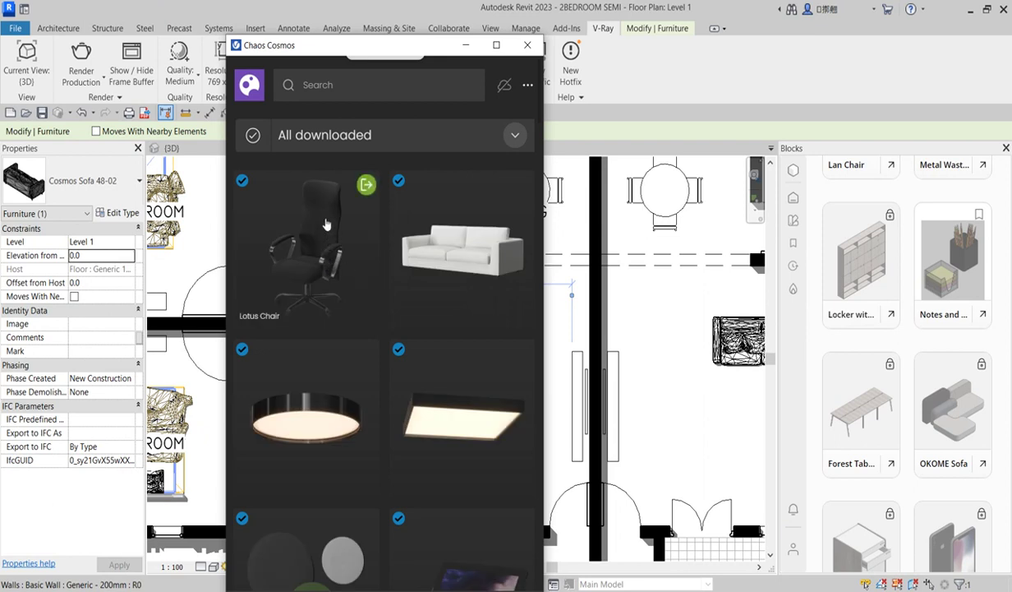
{"action": "left_click", "coordinate": [252, 91]}
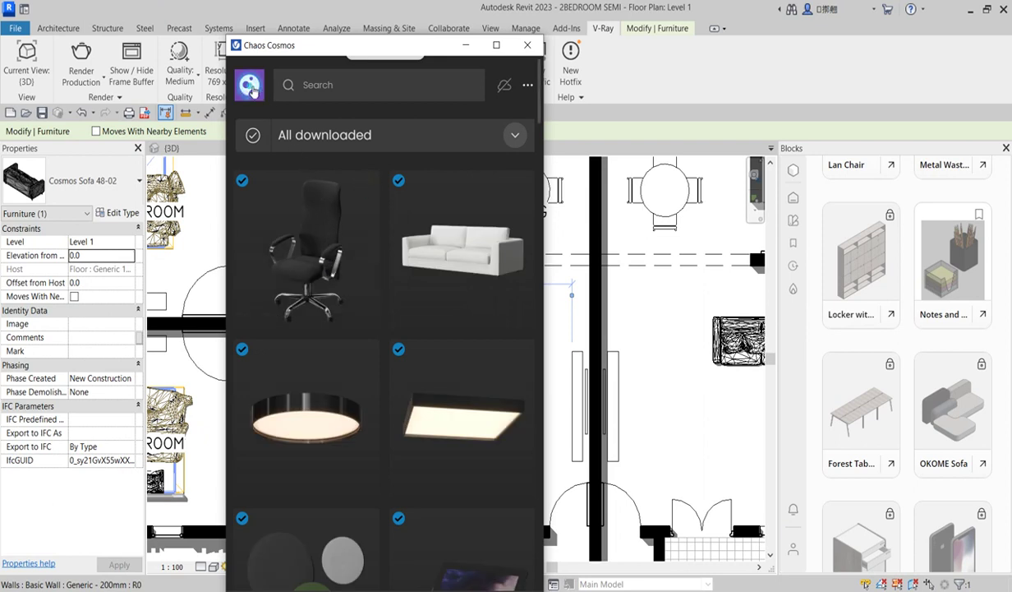
{"action": "left_click", "coordinate": [515, 135]}
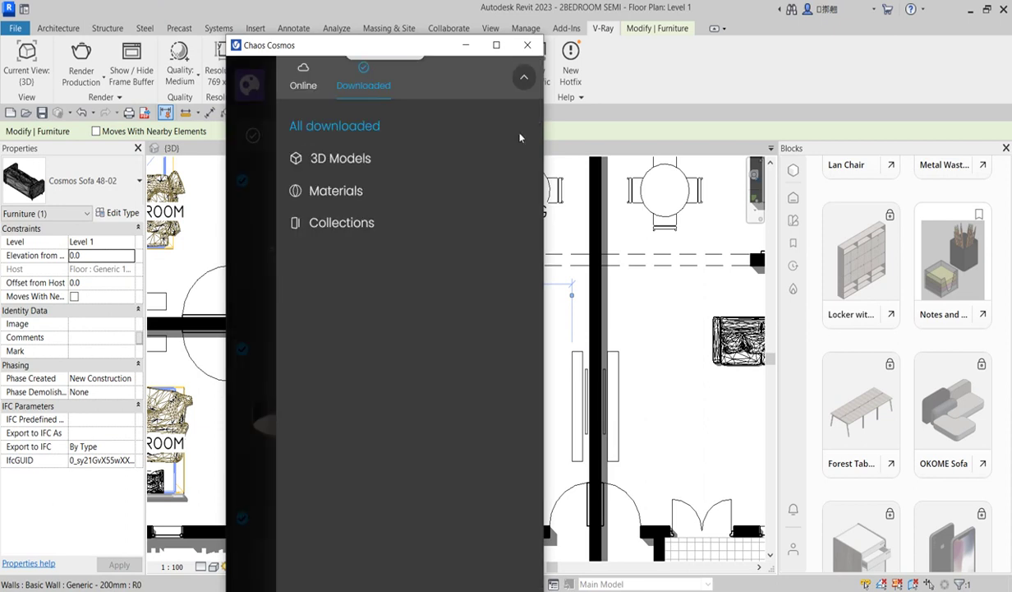
{"action": "left_click", "coordinate": [349, 165]}
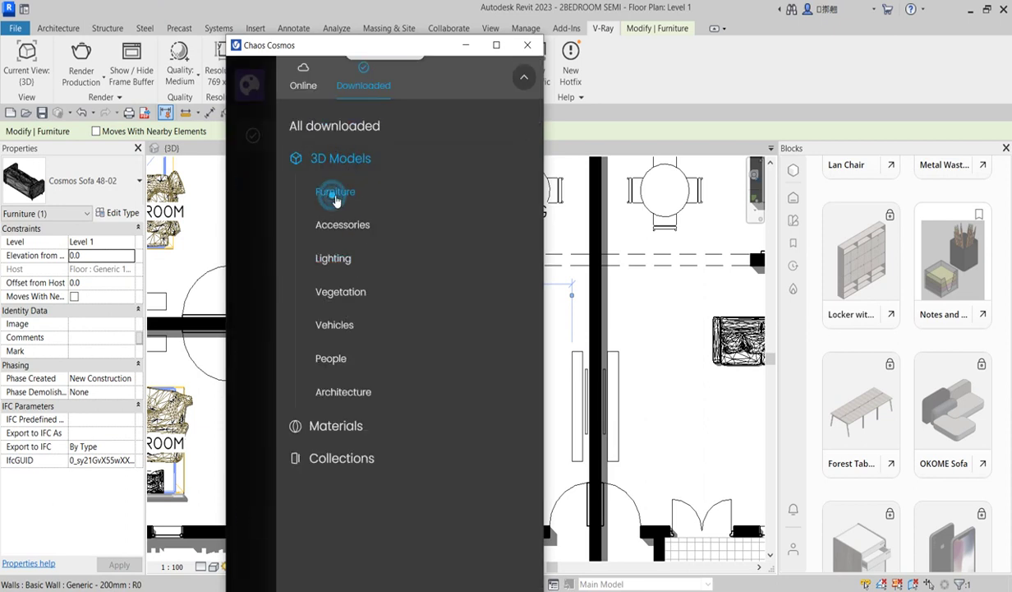
{"action": "left_click", "coordinate": [335, 197]}
{"action": "left_click", "coordinate": [355, 223]}
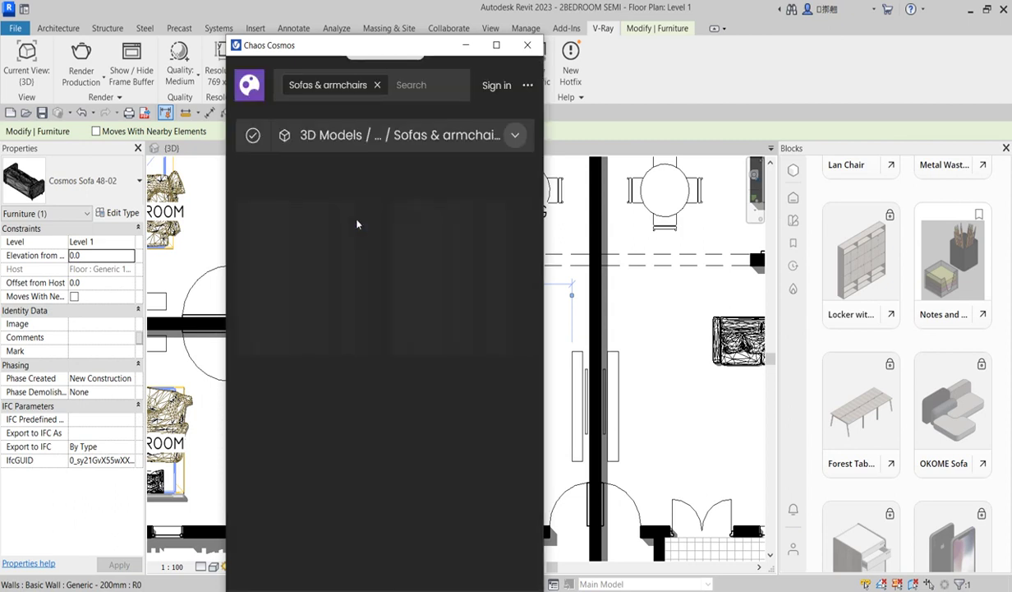